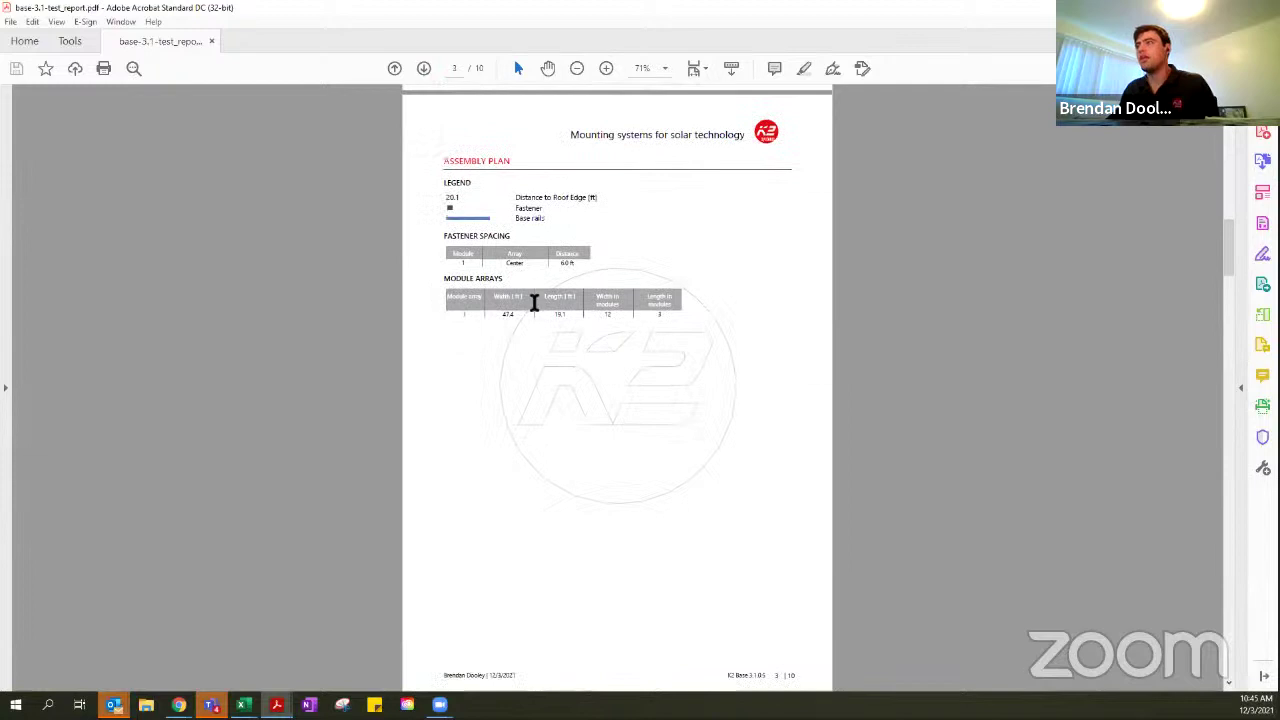
# Examine the report's assembly plan pages, including the overview and an enlarged view of the base rail layer
pyautogui.scroll(-5, 405, 362)
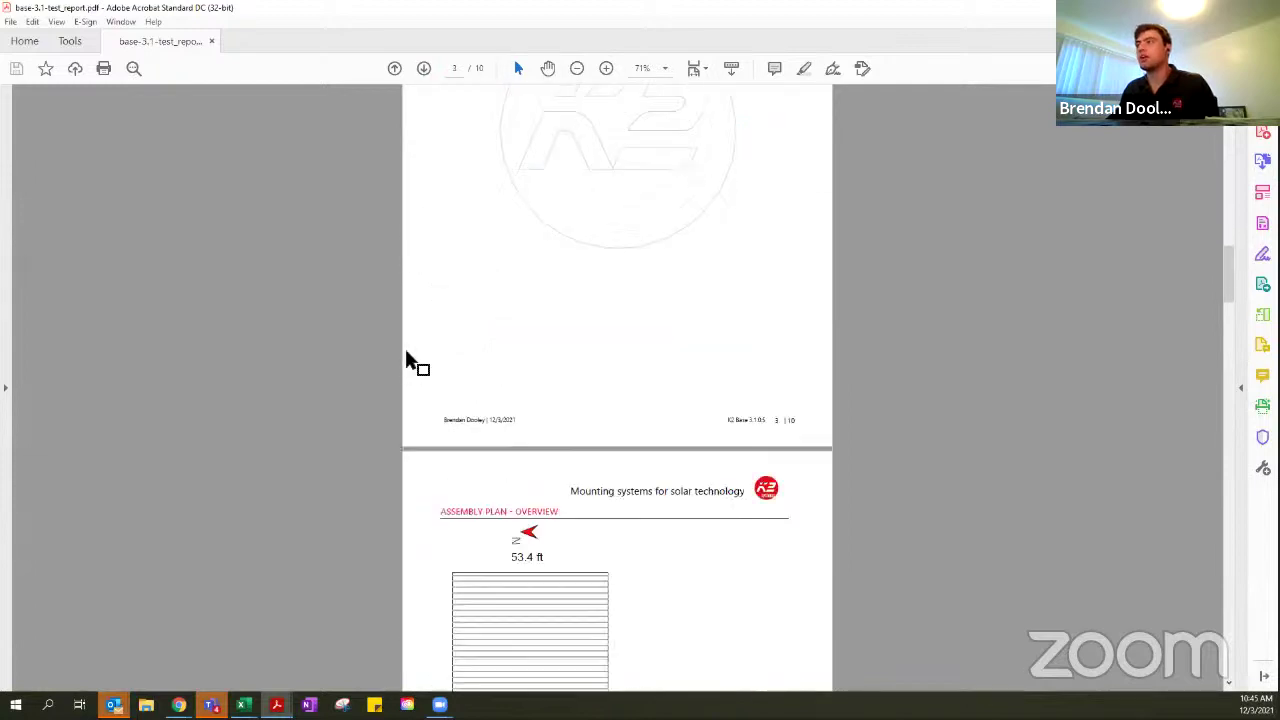
pyautogui.scroll(-7, 405, 362)
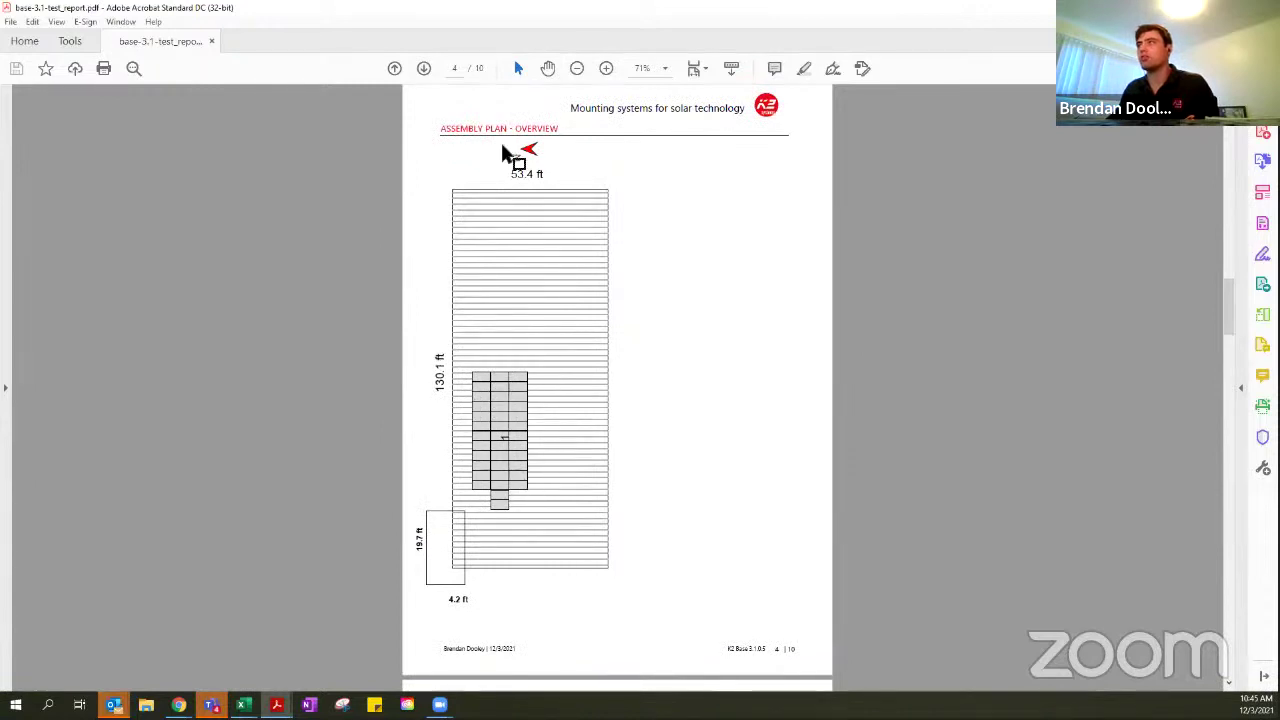
pyautogui.scroll(-5, 471, 363)
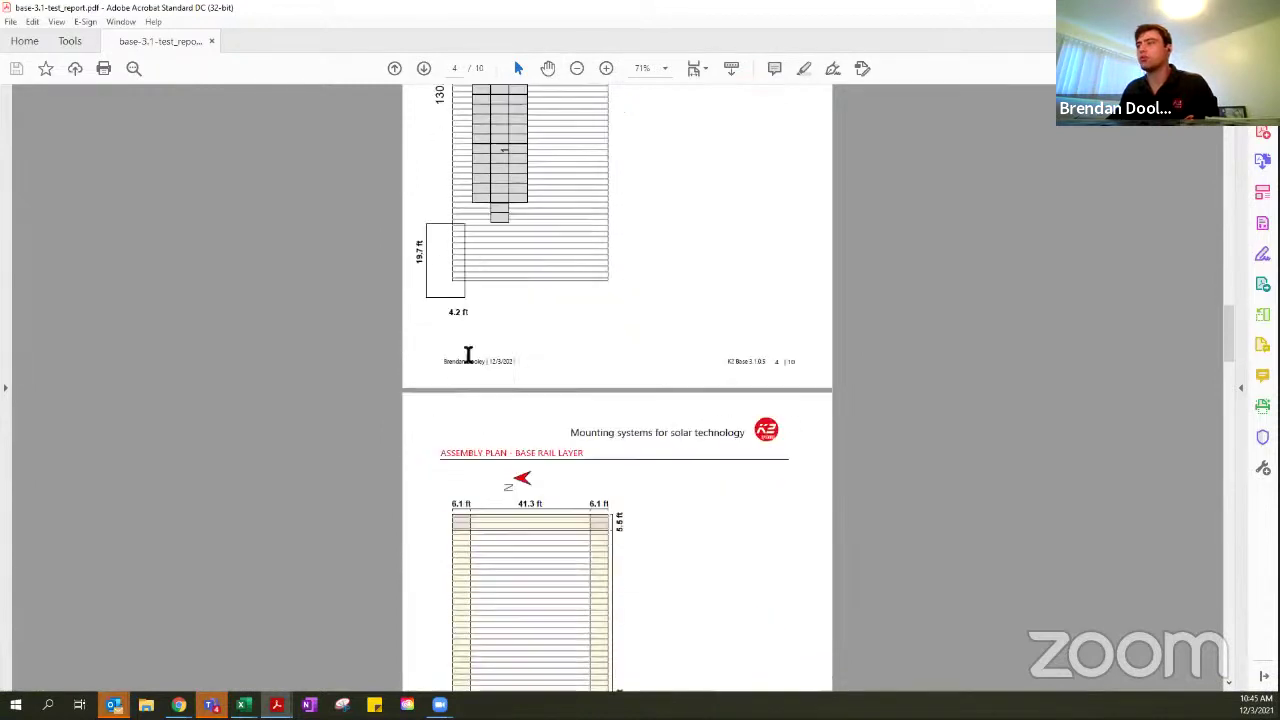
pyautogui.scroll(-5, 467, 357)
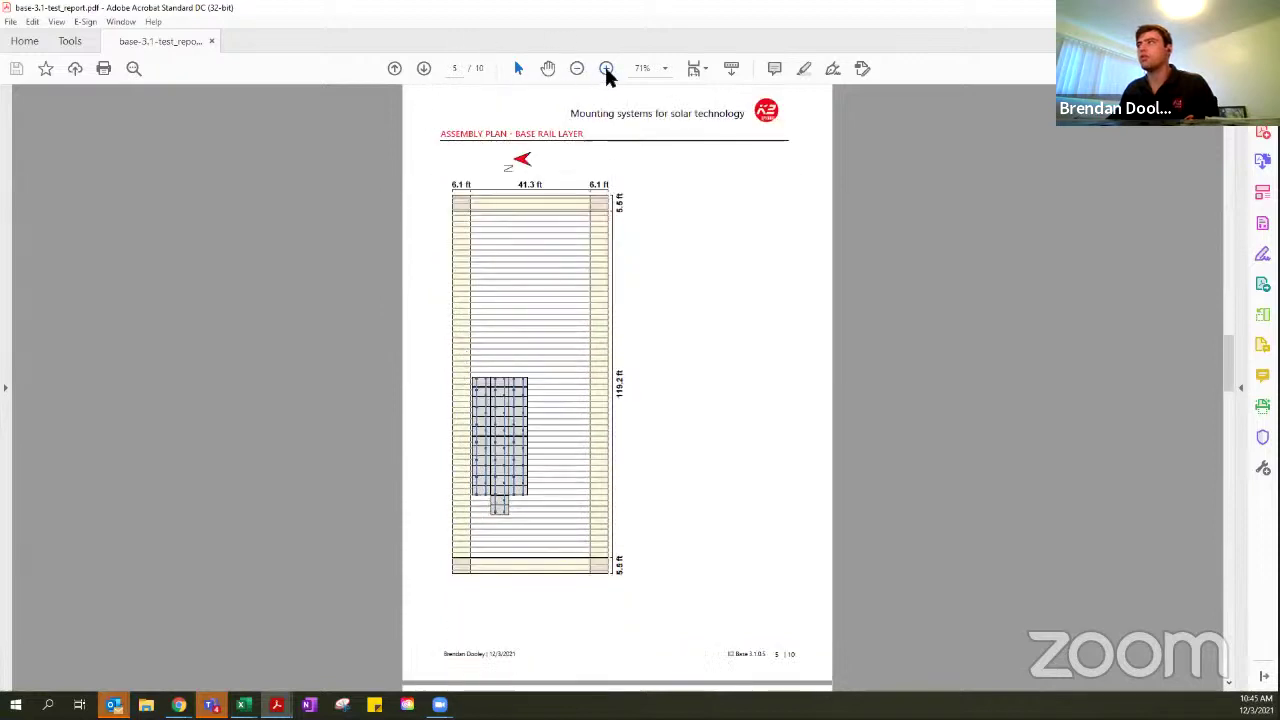
pyautogui.click(607, 68)
pyautogui.click(607, 68)
pyautogui.scroll(-10, 335, 455)
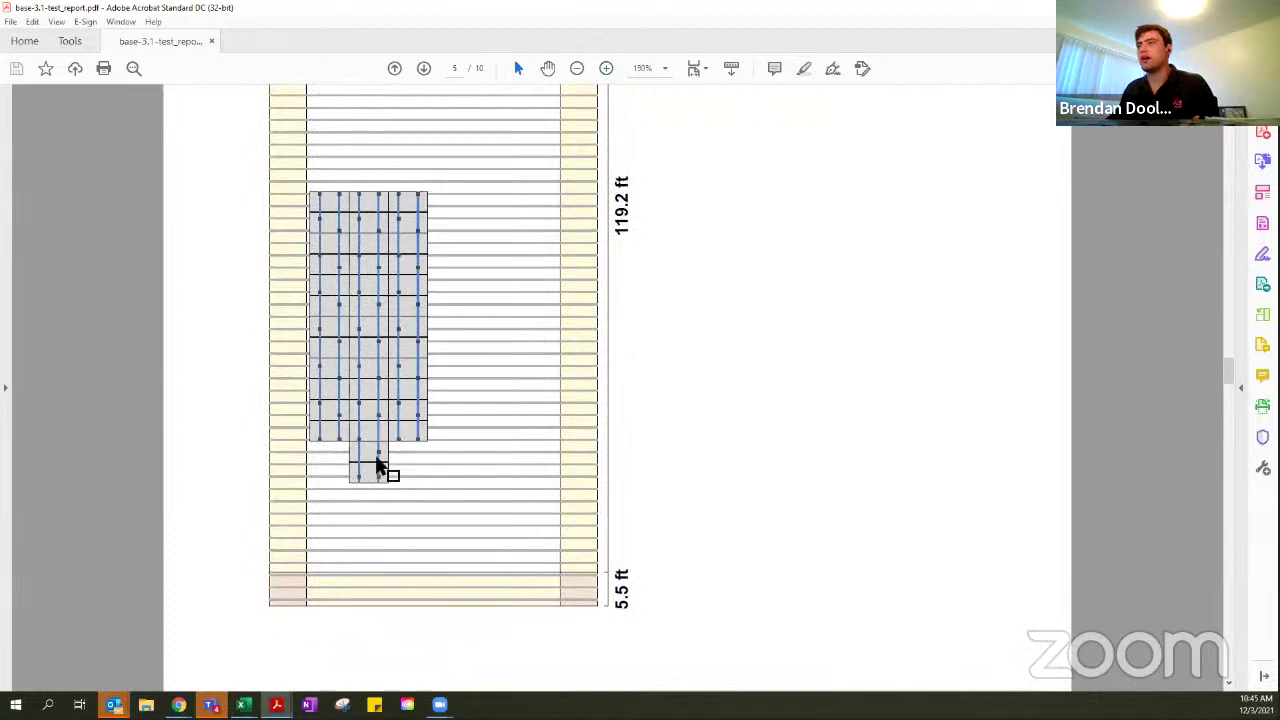
pyautogui.click(570, 70)
pyautogui.click(570, 70)
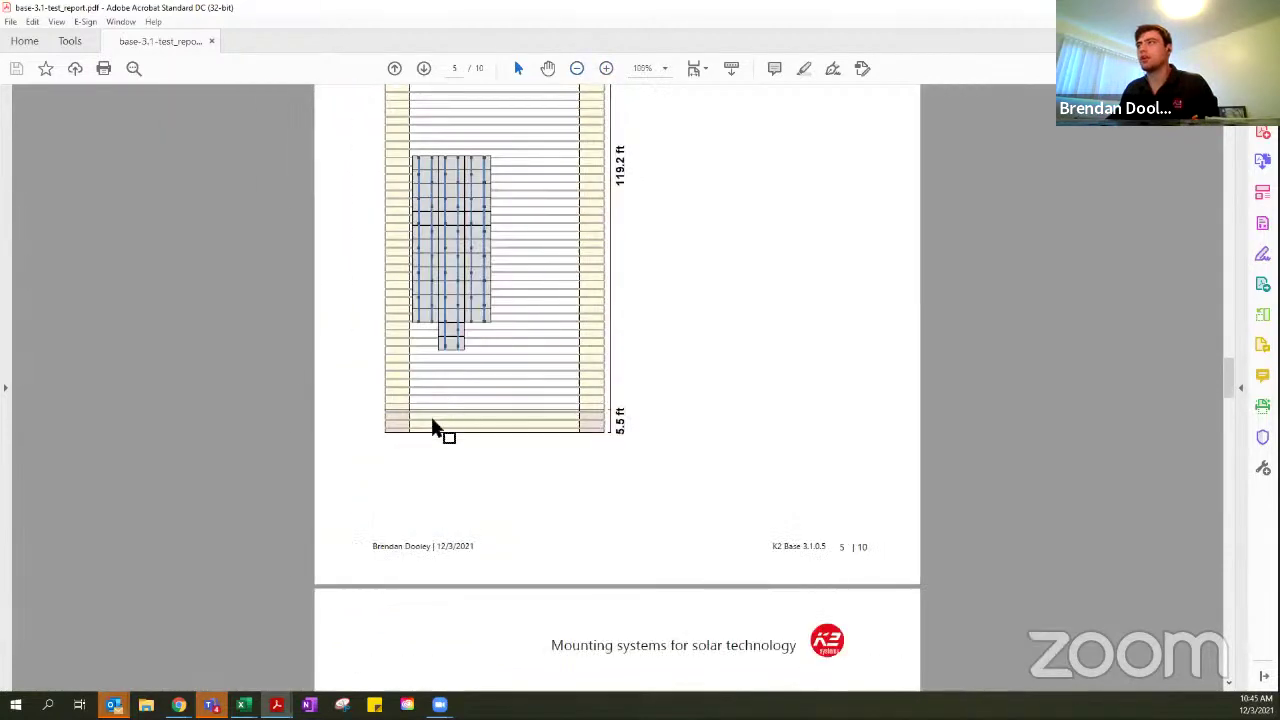
pyautogui.scroll(3, 451, 234)
pyautogui.scroll(-5, 457, 241)
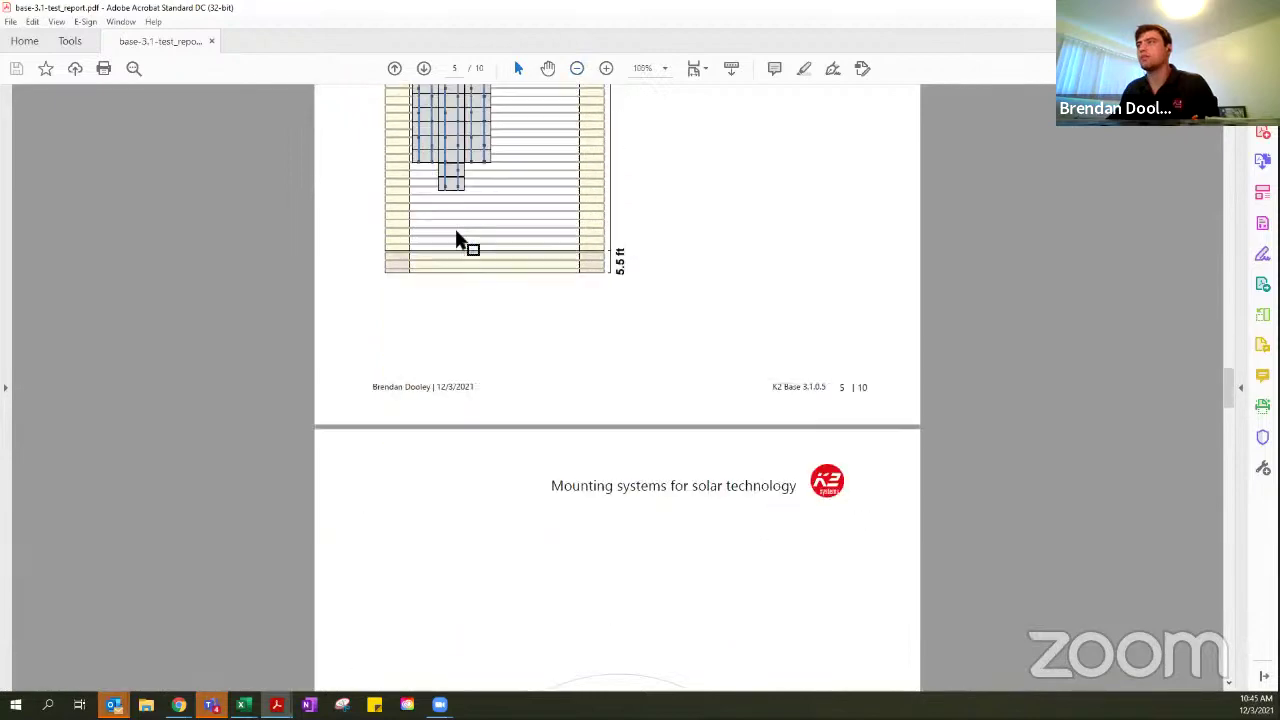
# Review the report's results page, covering components, module loads, utilization result, array layout and notes
pyautogui.scroll(-15, 460, 244)
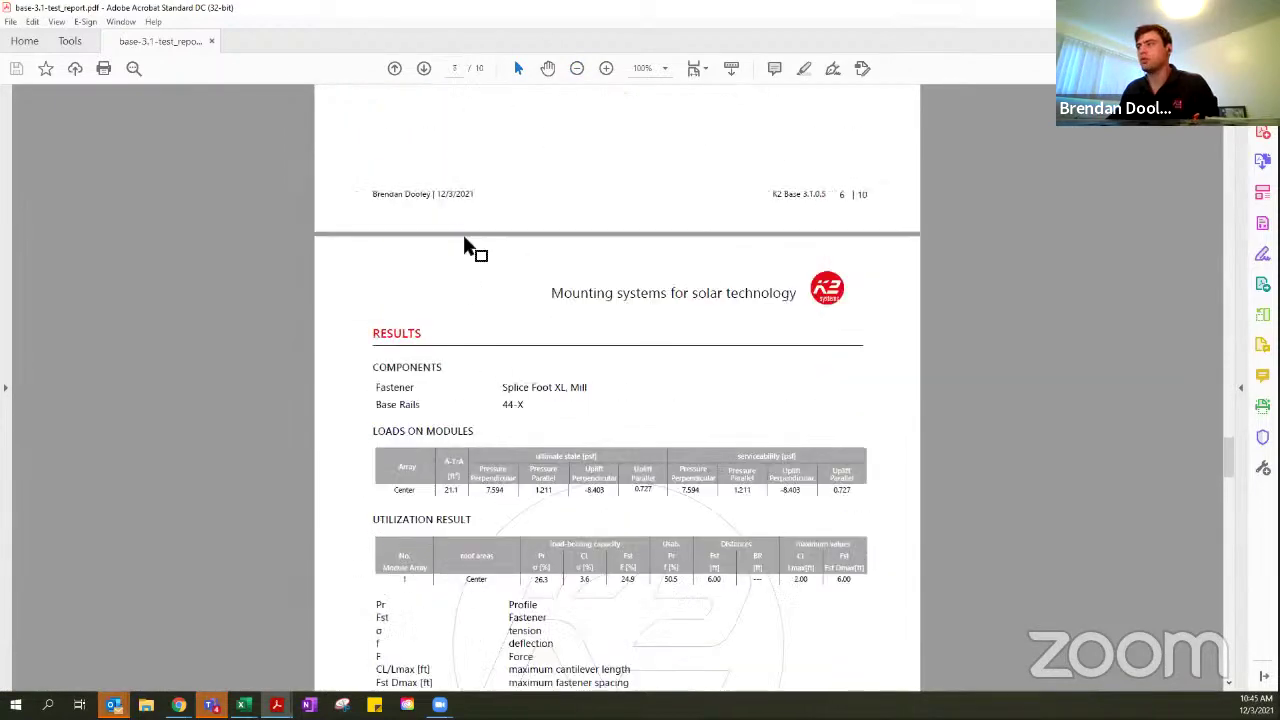
pyautogui.scroll(-15, 470, 250)
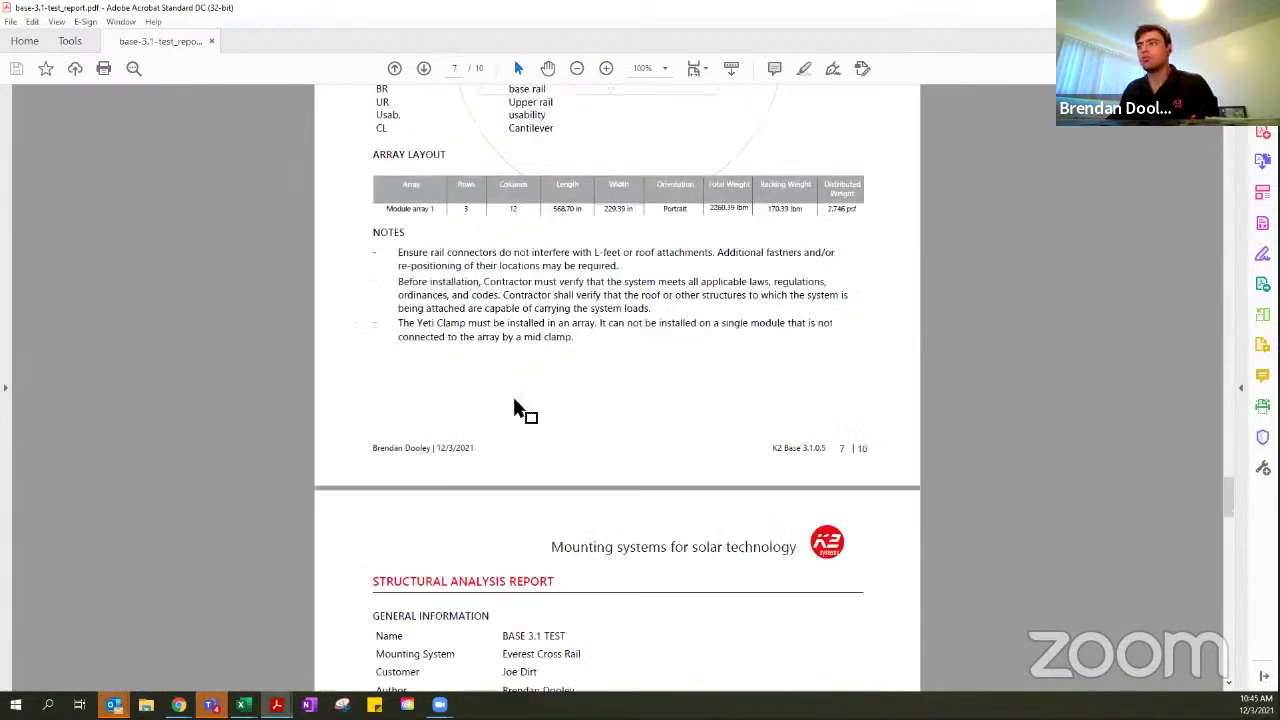
pyautogui.scroll(1, 574, 220)
pyautogui.scroll(4, 515, 248)
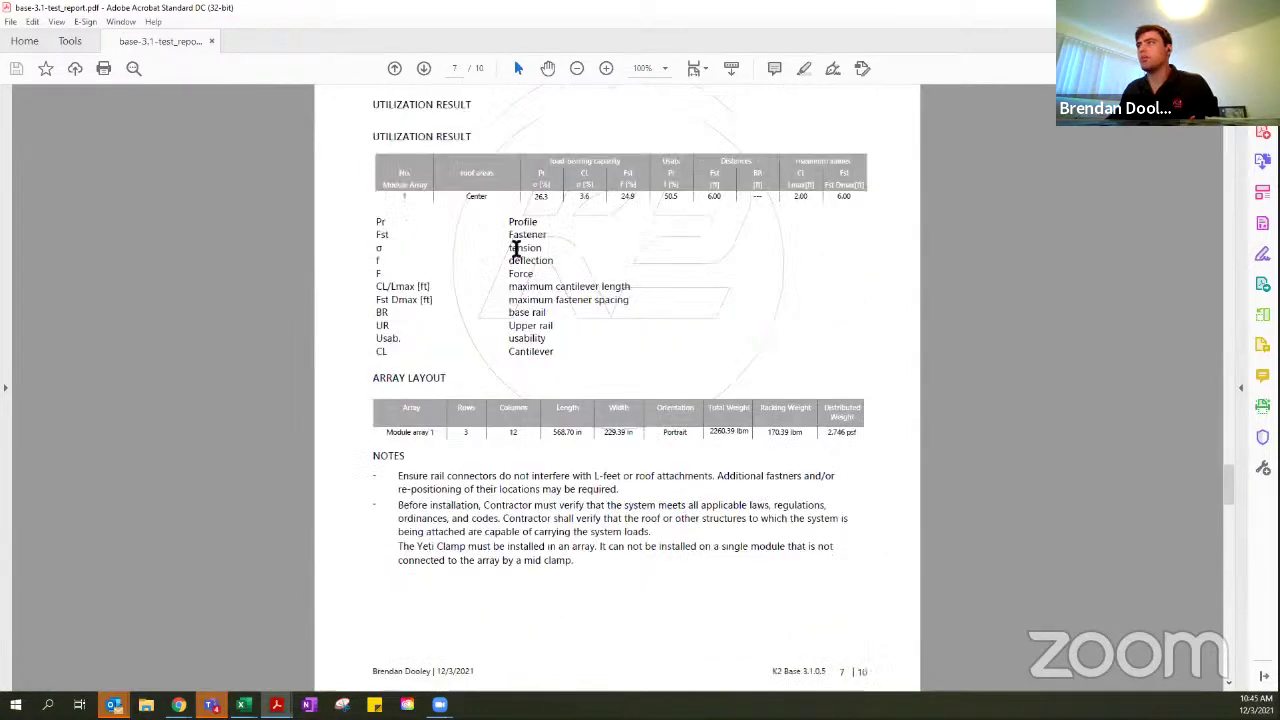
pyautogui.scroll(1, 515, 248)
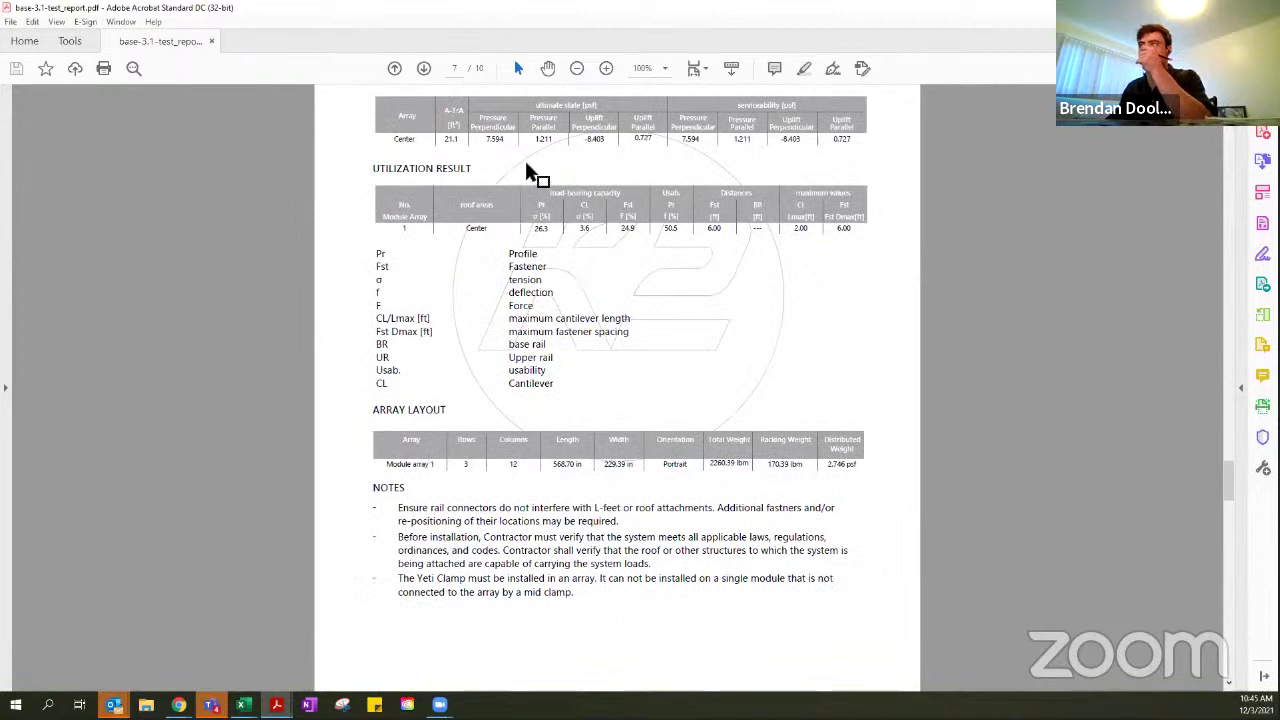
# Read through the structural analysis report pages and the total bill of materials for Roof 1
pyautogui.scroll(-10, 551, 334)
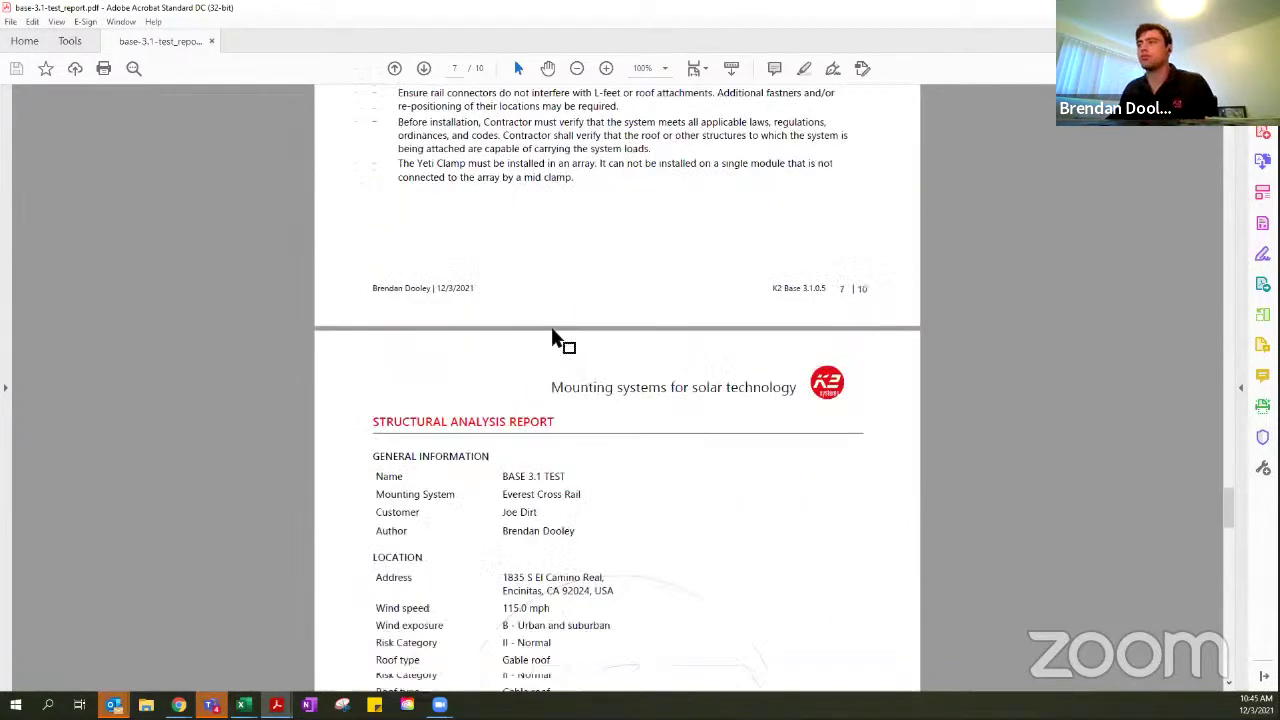
pyautogui.scroll(-15, 553, 334)
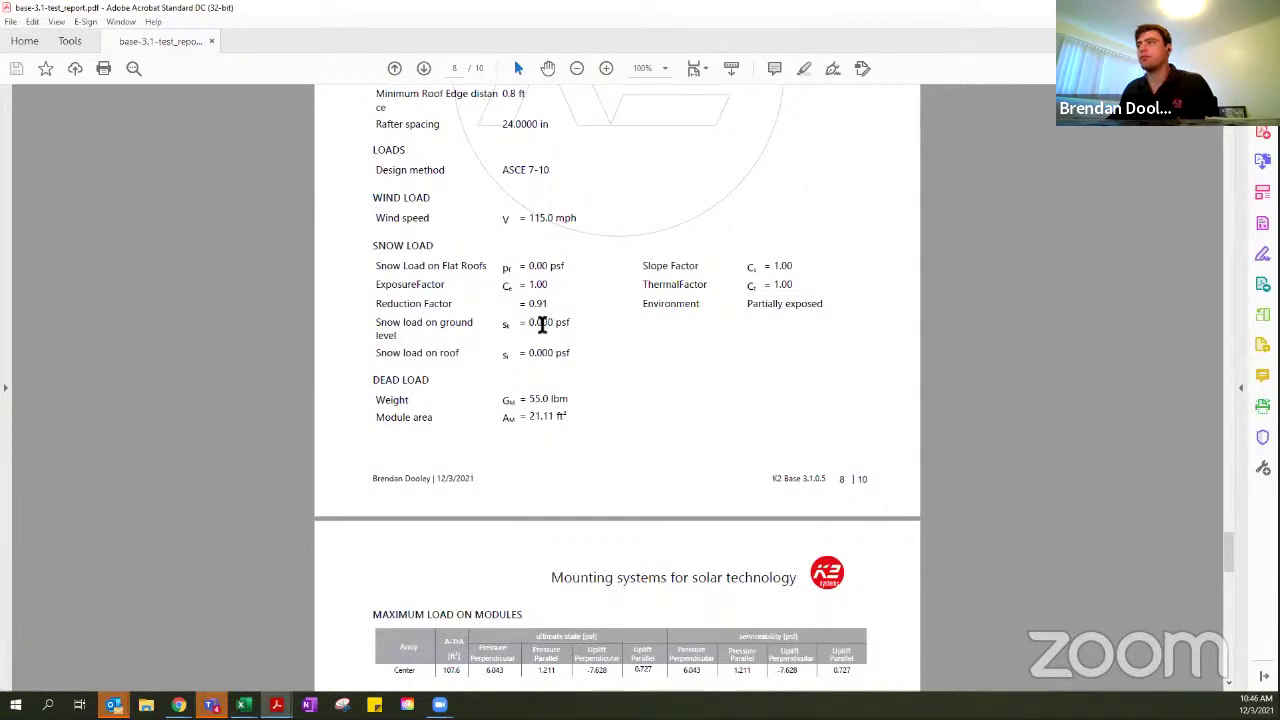
pyautogui.scroll(-16, 651, 399)
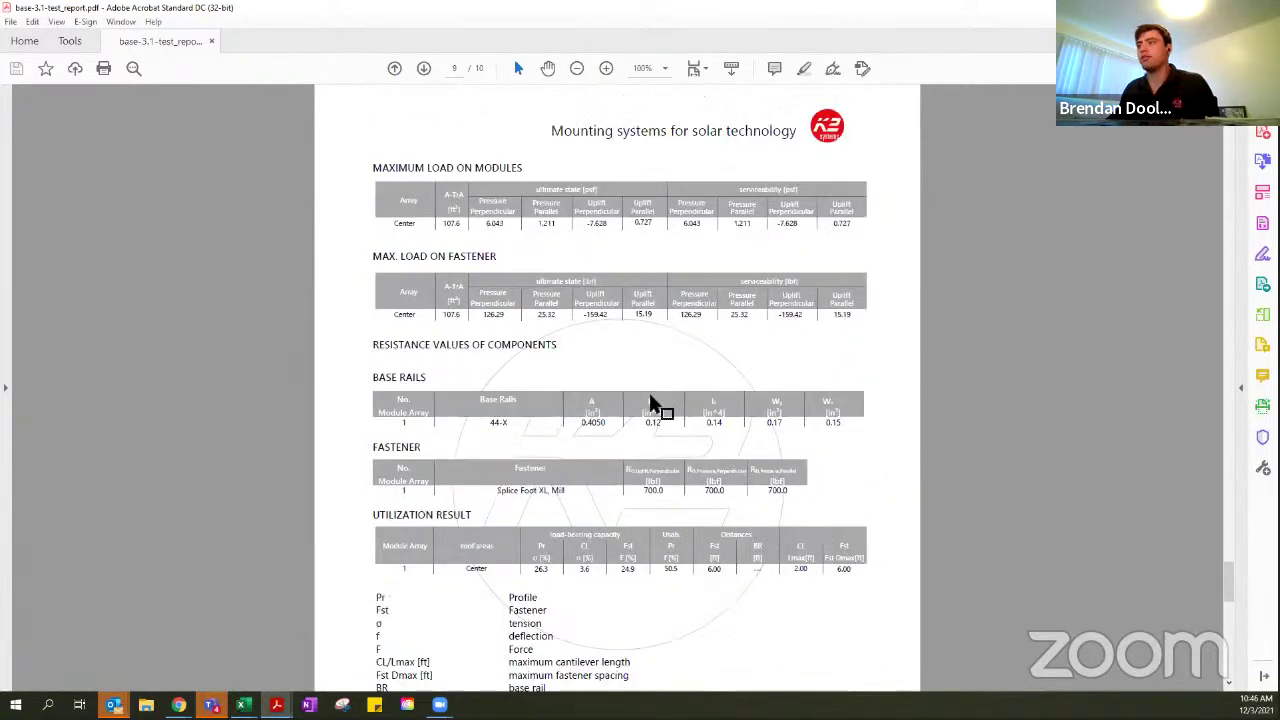
pyautogui.scroll(-13, 651, 404)
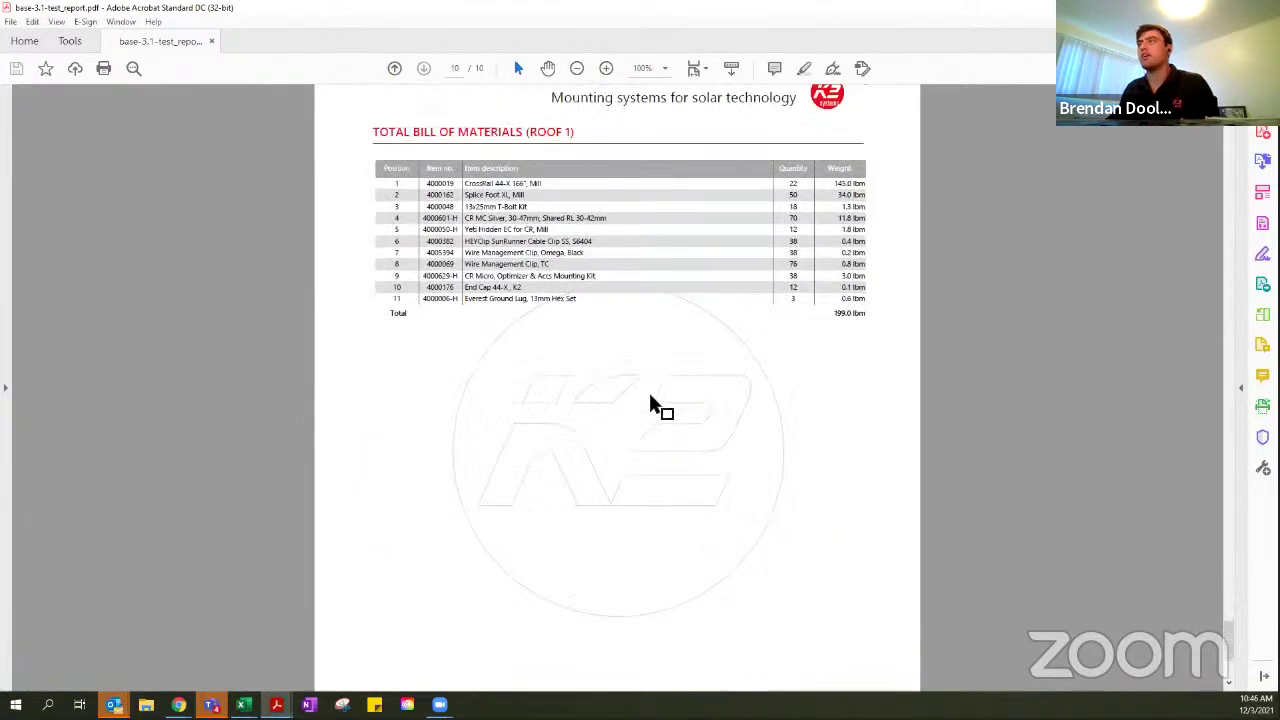
pyautogui.scroll(-1, 651, 404)
pyautogui.scroll(3, 651, 404)
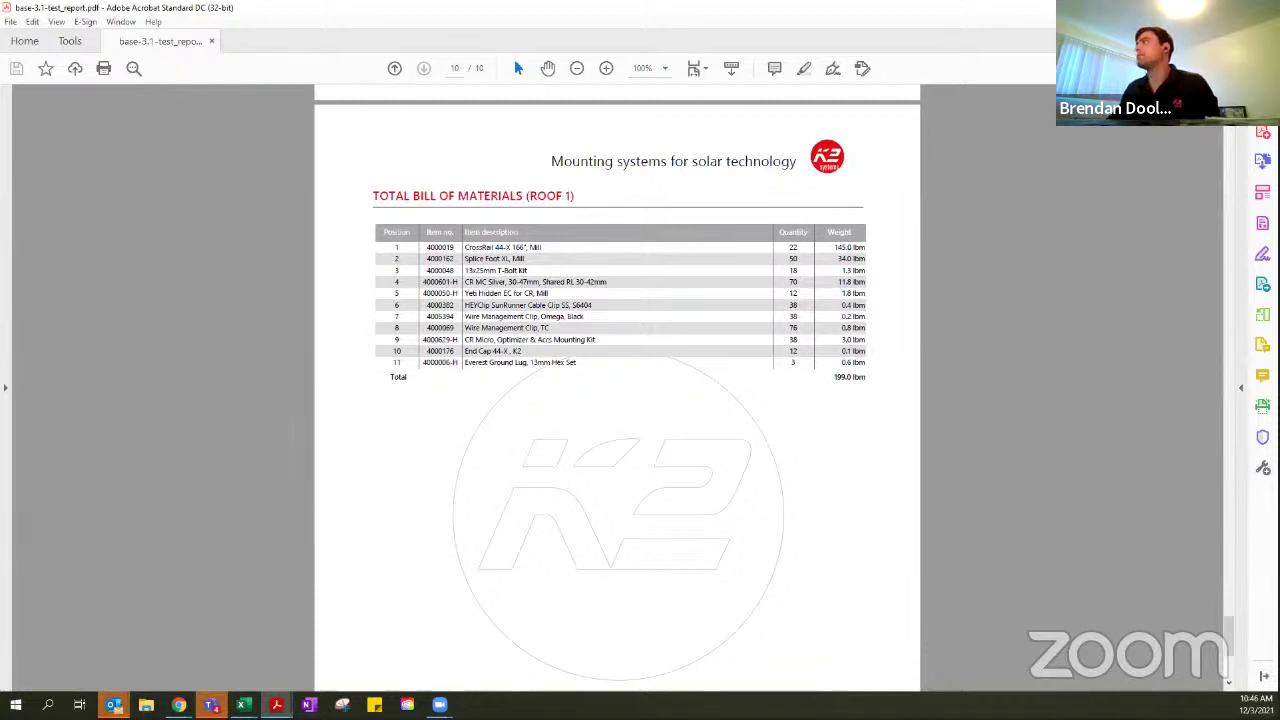
# Switch to K2 Base, export the bill of materials to Excel, and view the downloaded base-3.1-test_bom workbook
pyautogui.hotkey('alt', 'Tab')
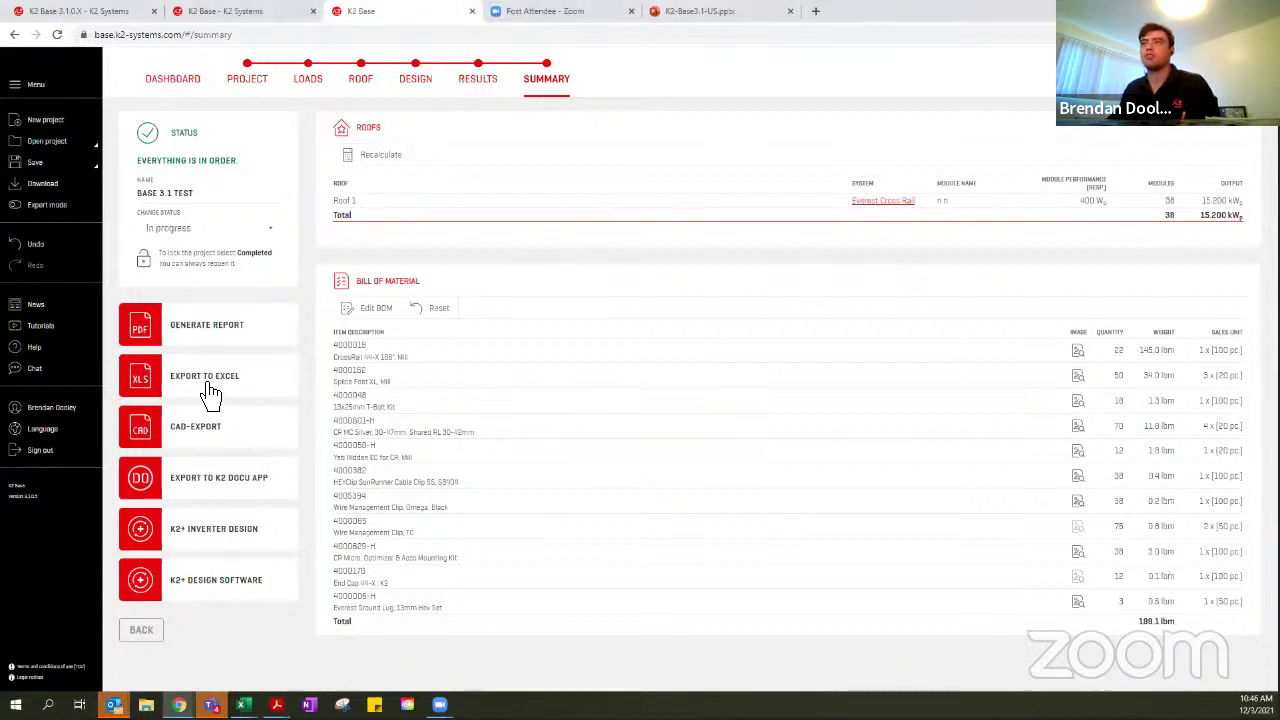
pyautogui.click(224, 390)
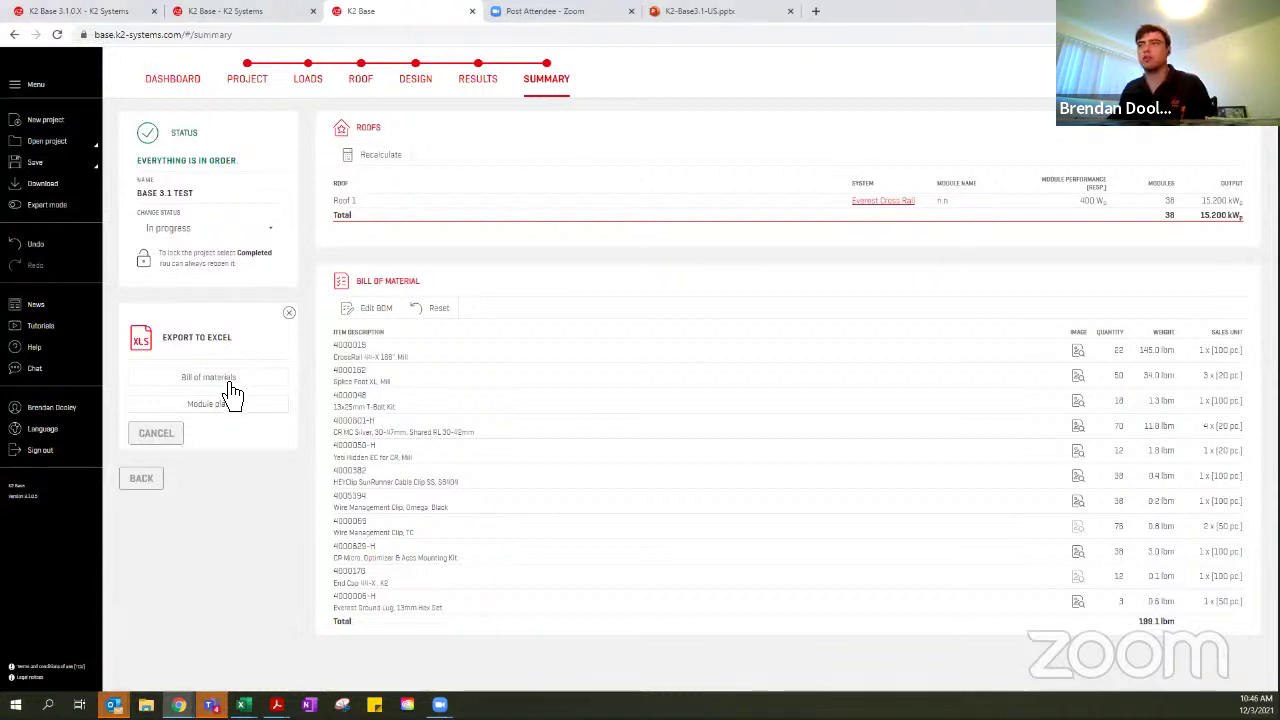
pyautogui.click(230, 389)
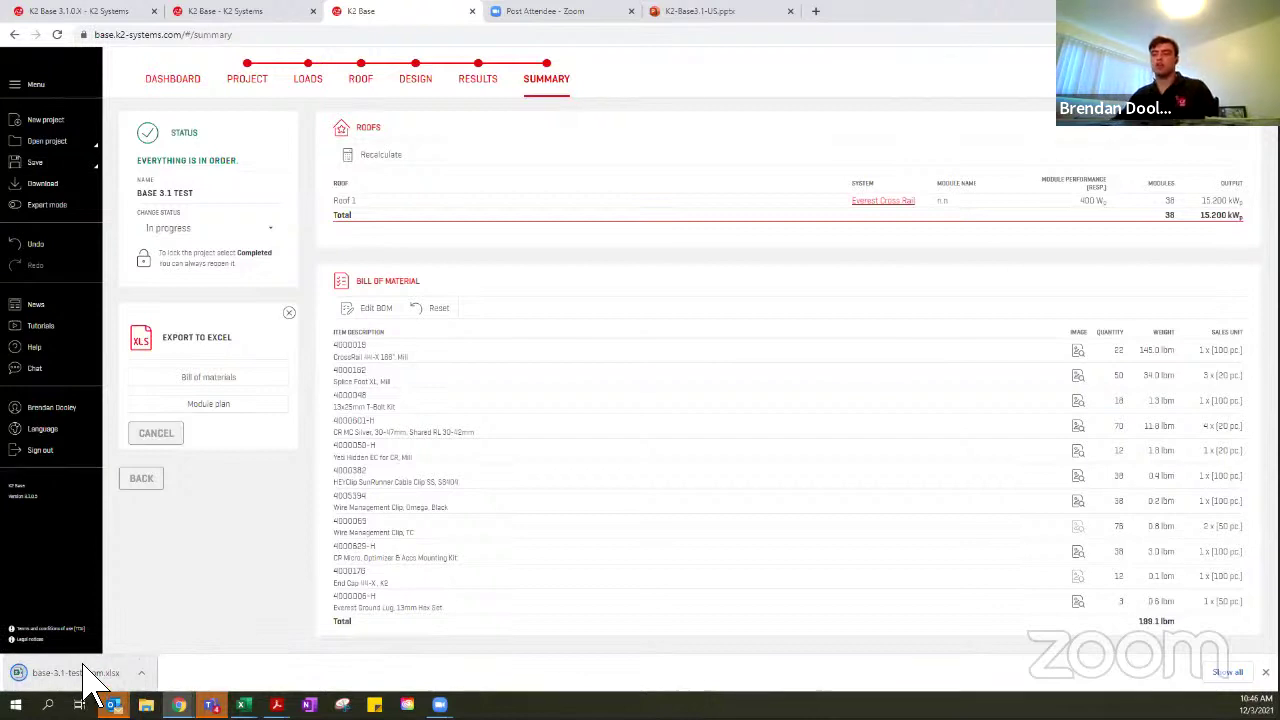
pyautogui.click(85, 672)
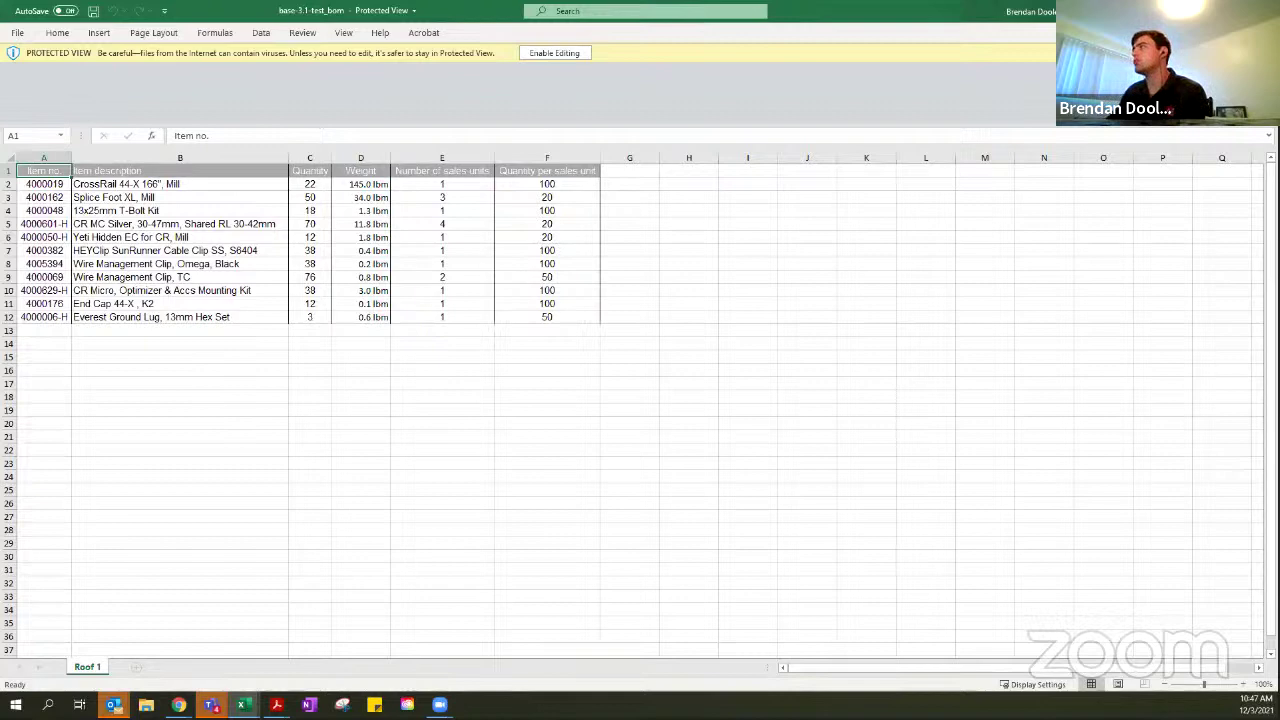
pyautogui.hotkey('alt', 'Tab')
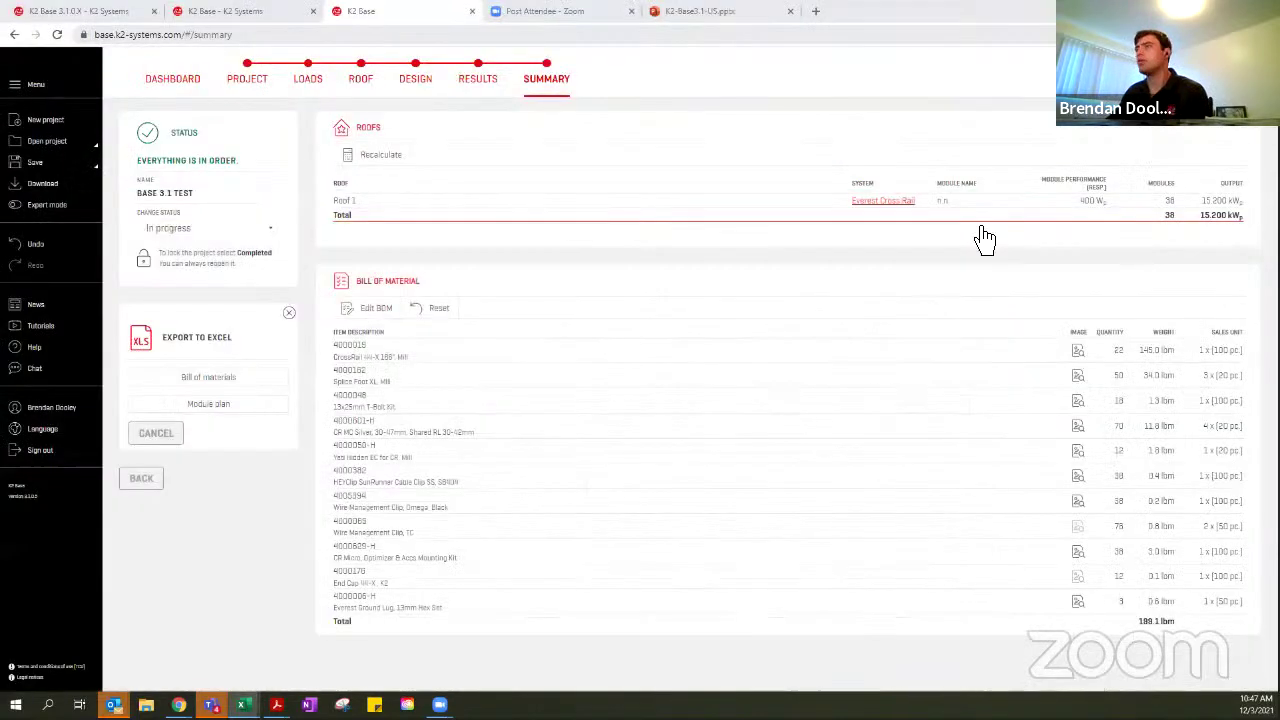
pyautogui.click(290, 314)
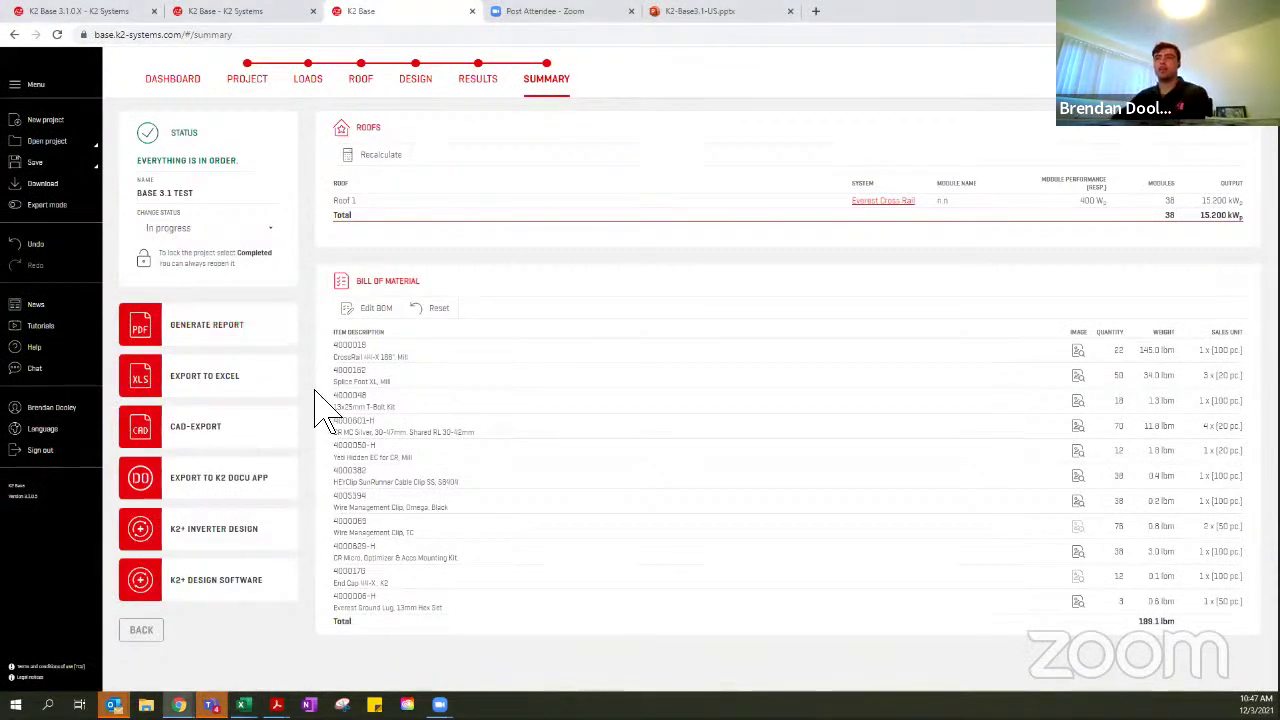
# Look over the CAD export options for Roof 1, choosing the DWG format, and close them without generating a file
pyautogui.click(287, 433)
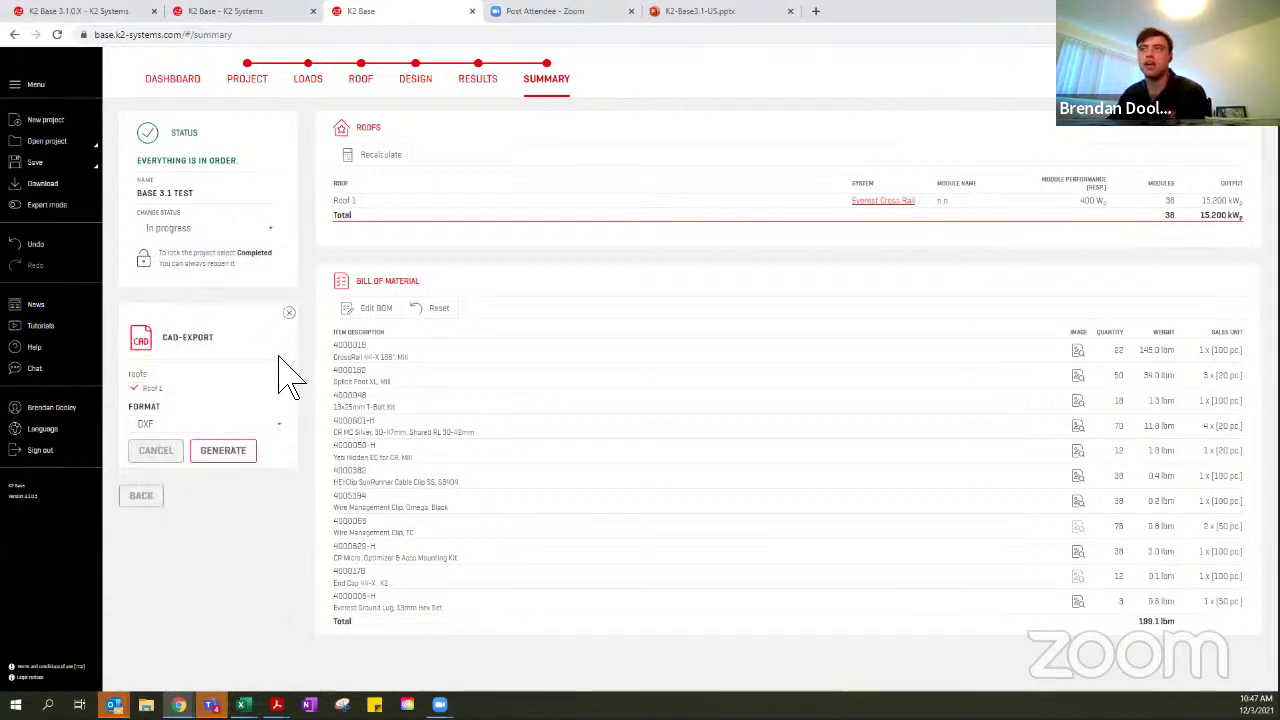
pyautogui.click(281, 426)
pyautogui.click(246, 452)
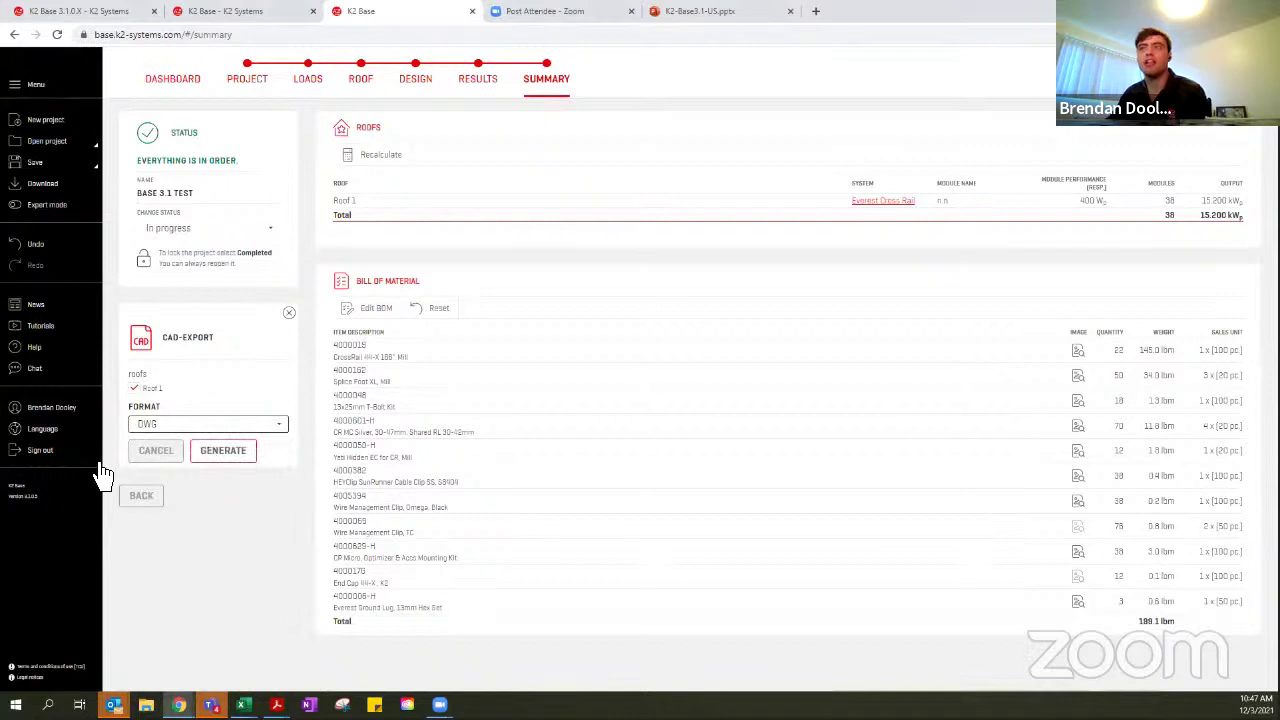
pyautogui.click(170, 430)
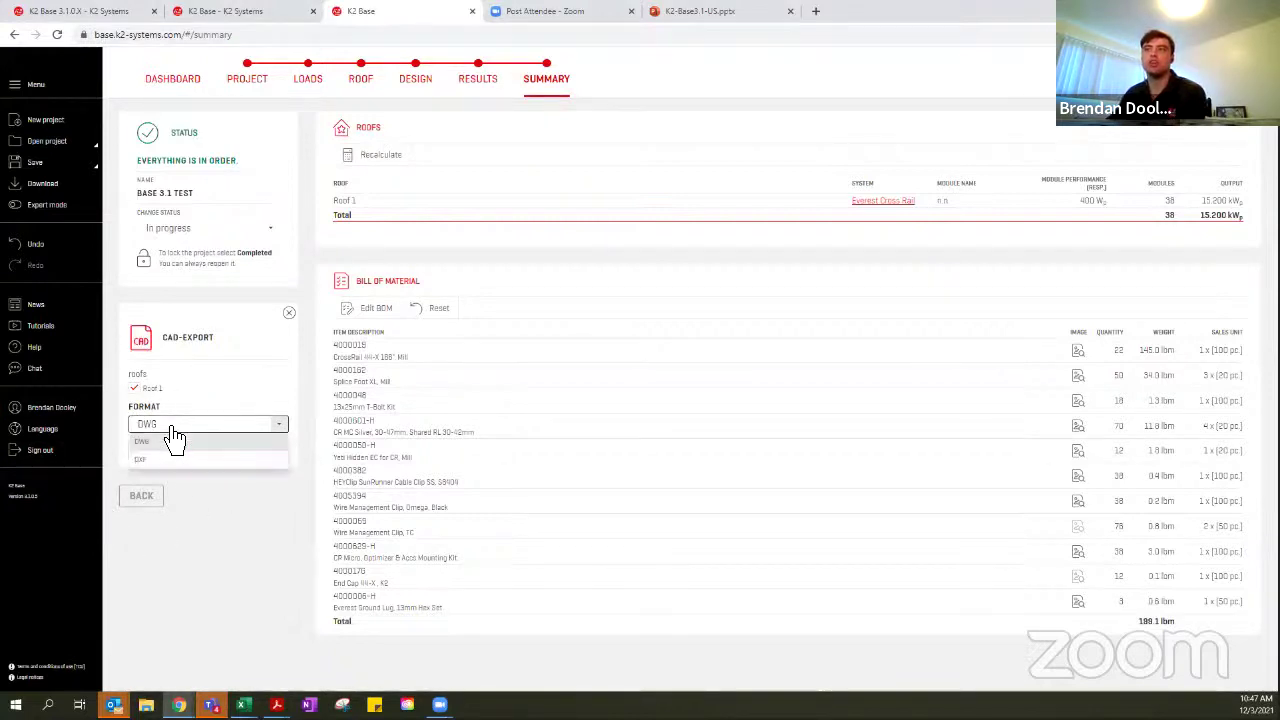
pyautogui.click(282, 430)
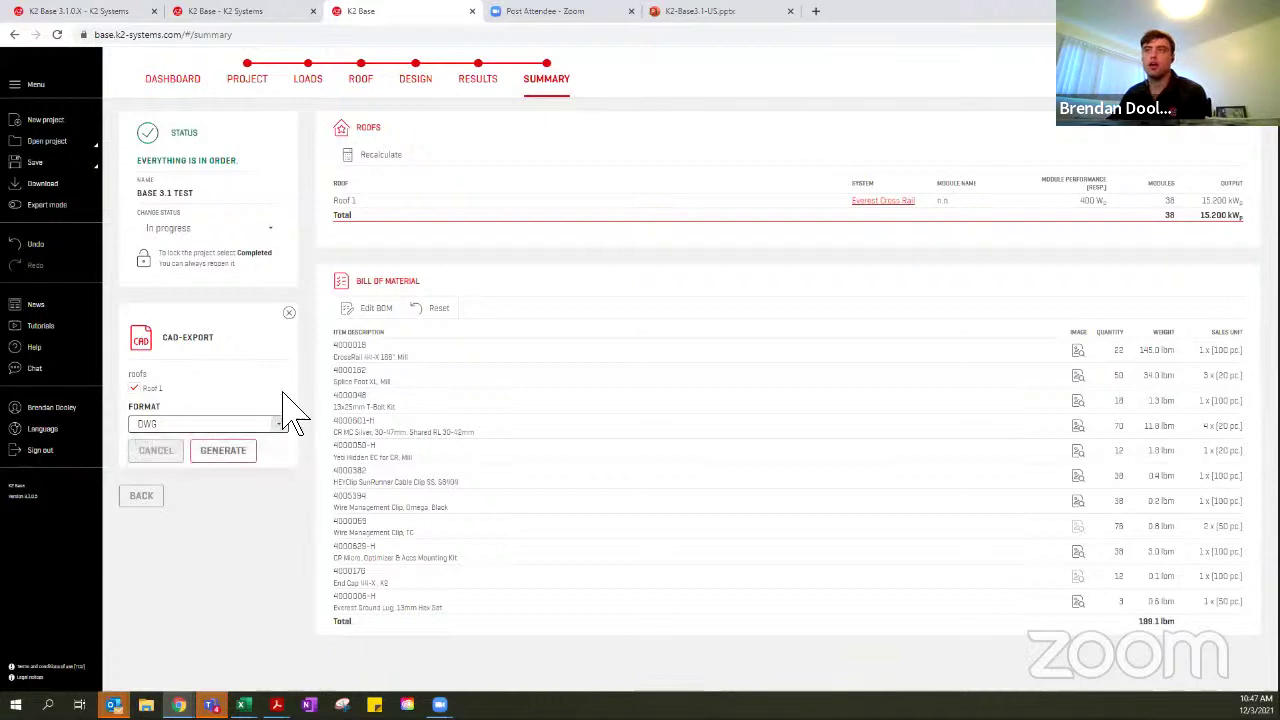
pyautogui.click(289, 314)
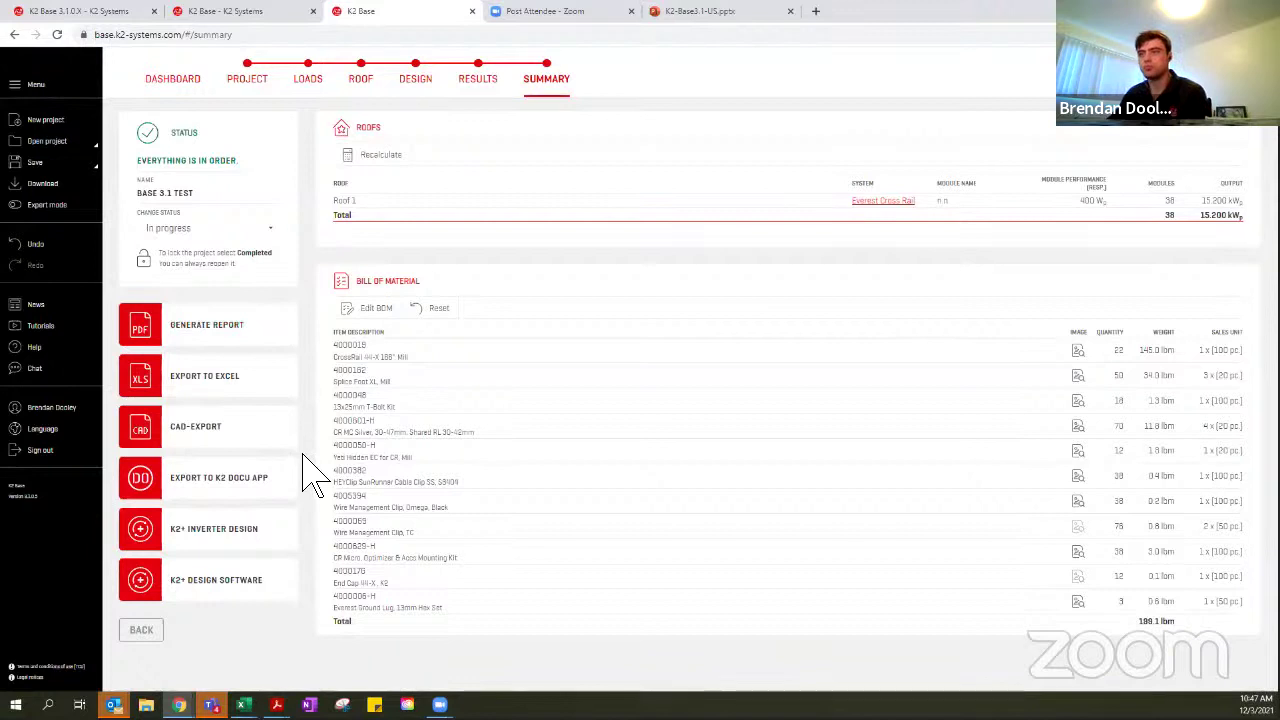
# View the partner programs offered for K2+ inverter design and K2+ design software, closing each list
pyautogui.click(288, 555)
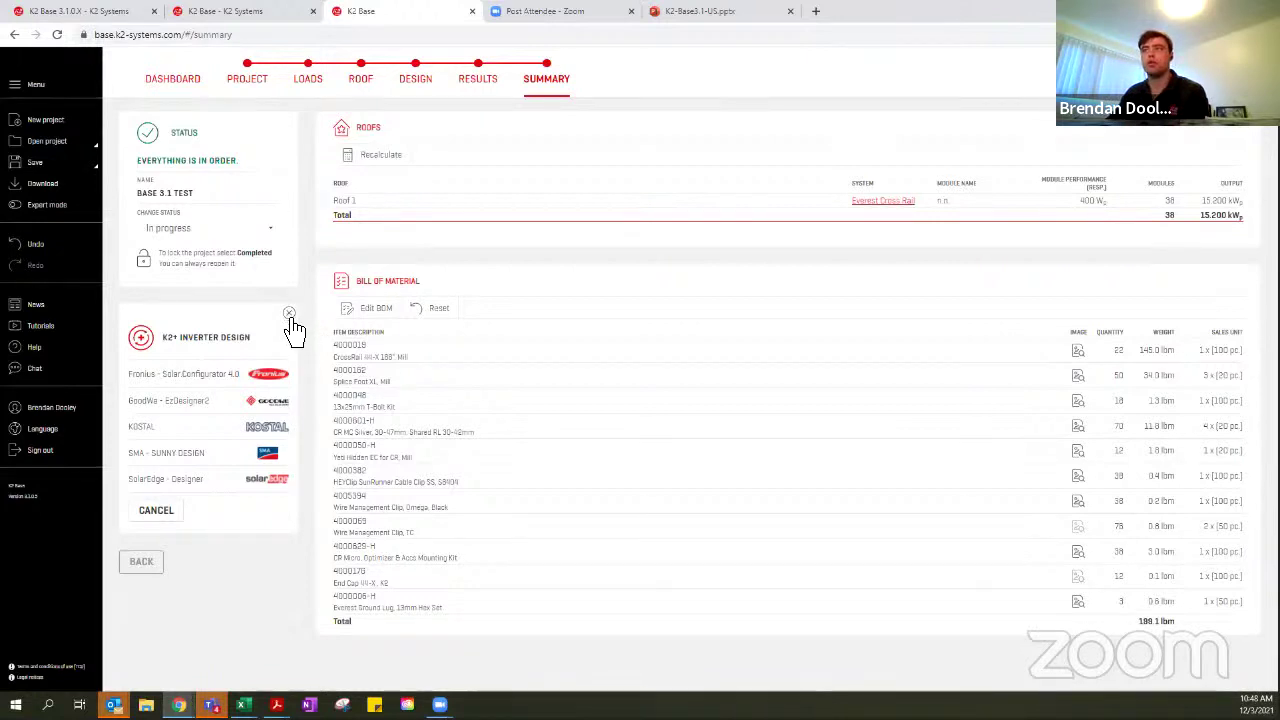
pyautogui.click(289, 314)
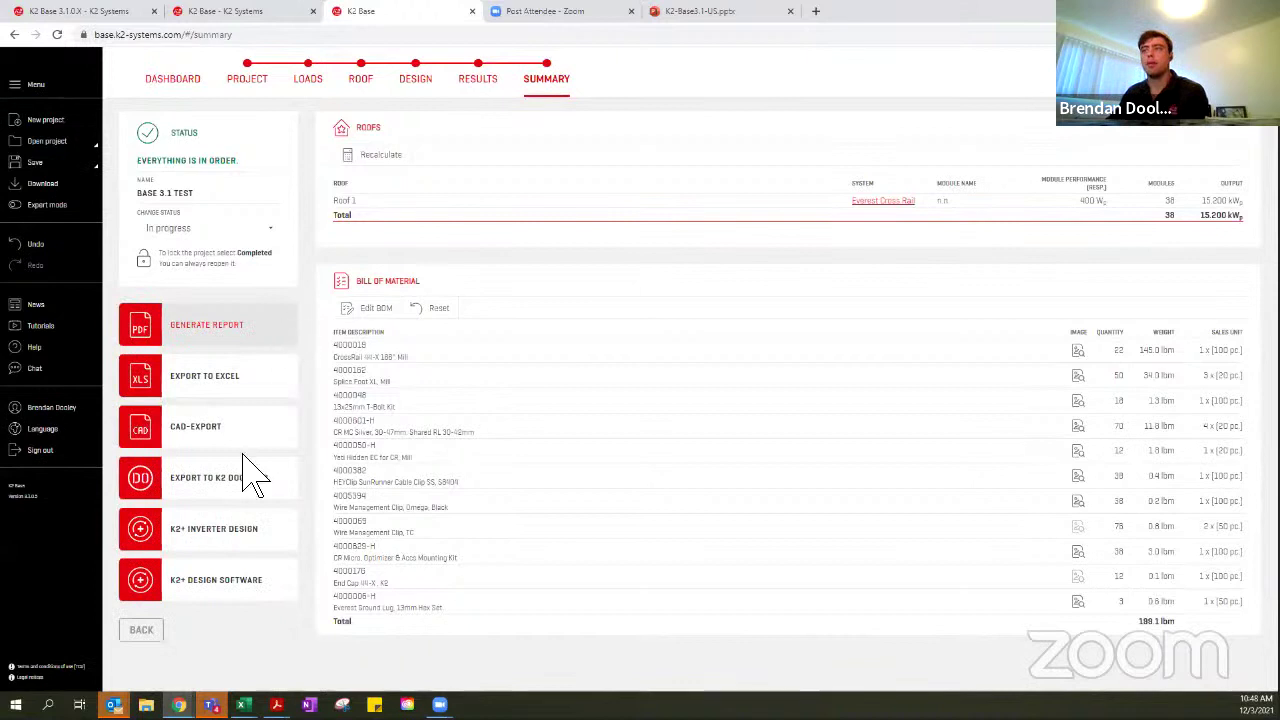
pyautogui.click(228, 602)
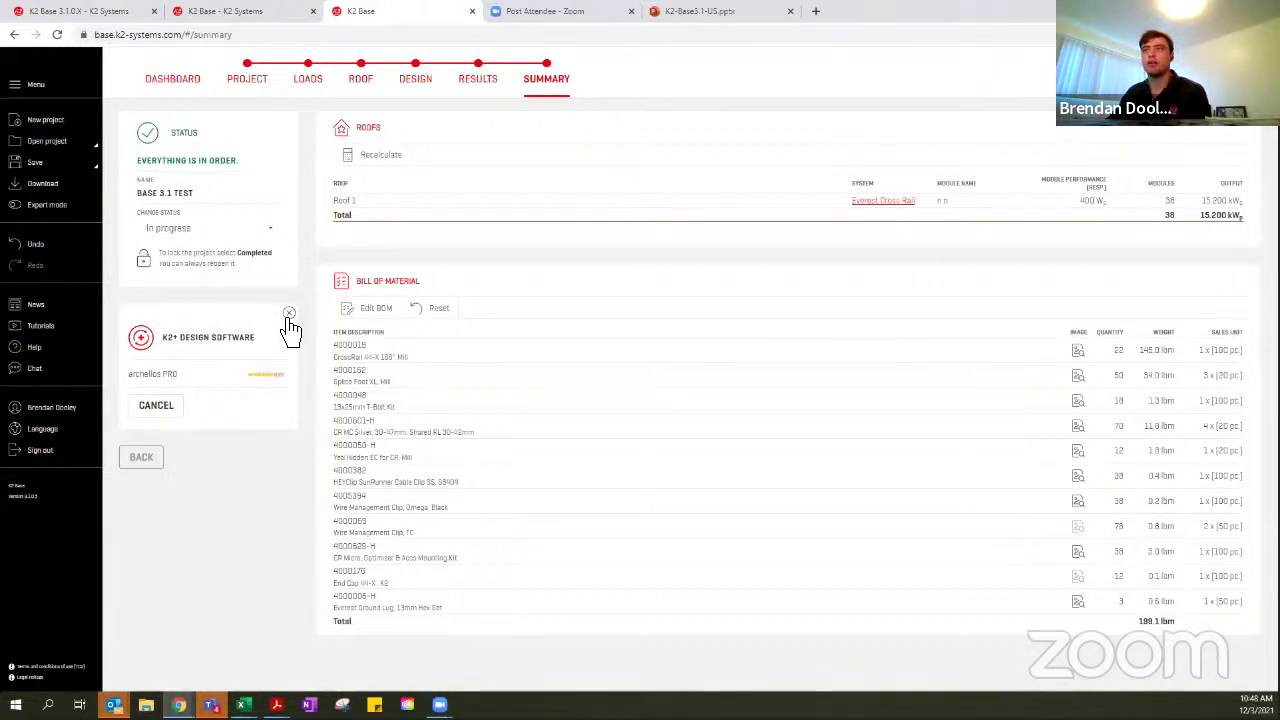
pyautogui.click(289, 314)
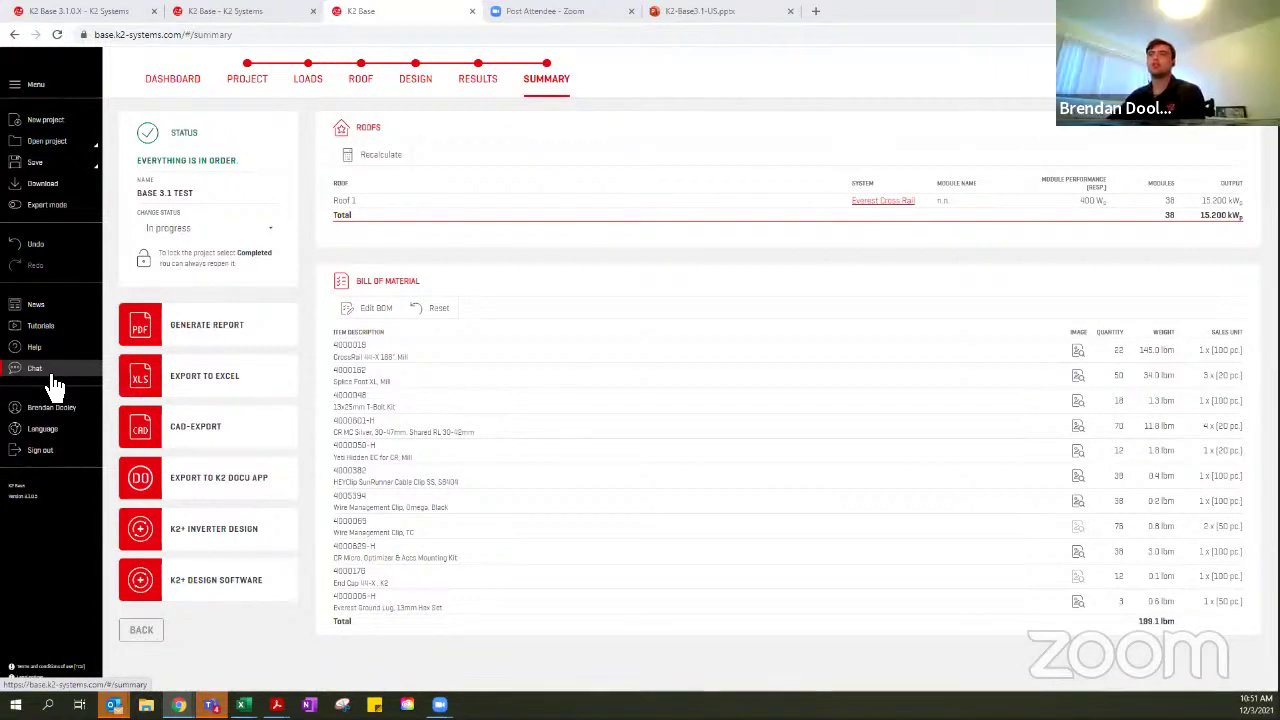
# Open the project summary in a second K2 Base tab, and accept the privacy policy in its K2 Sherpa chat dialog
pyautogui.rightClick(55, 385)
pyautogui.click(95, 405)
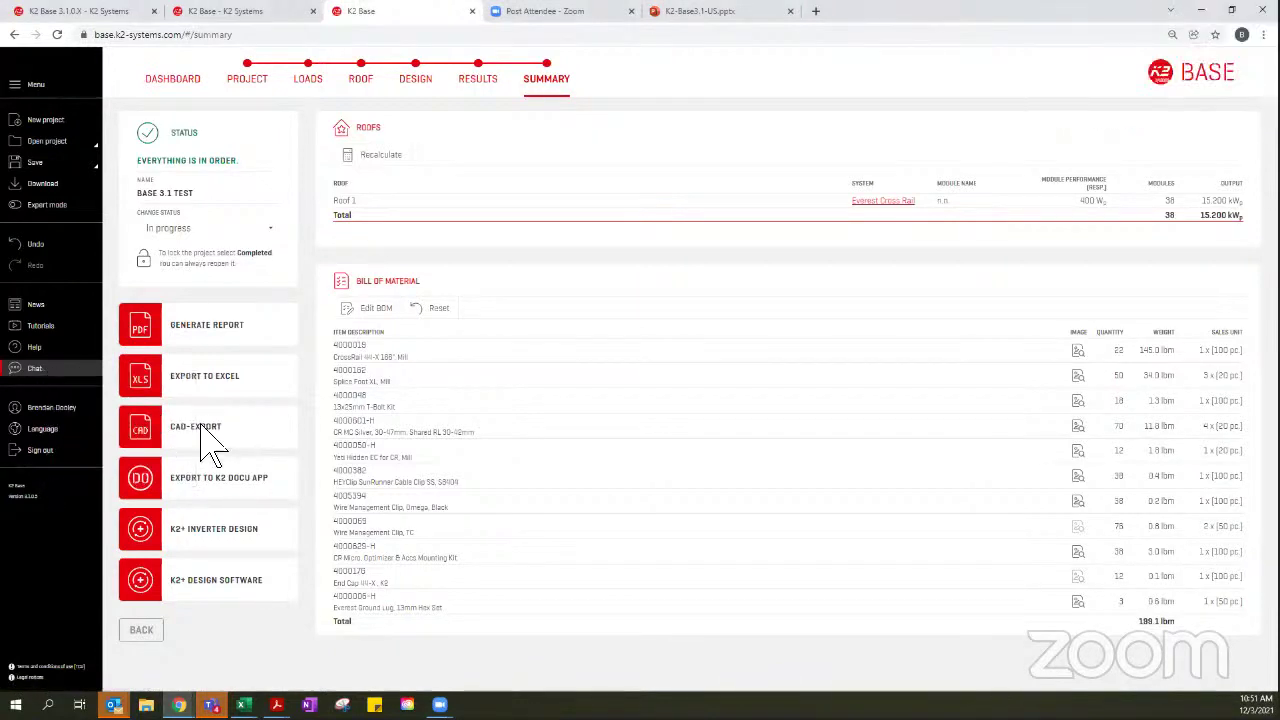
pyautogui.click(57, 381)
pyautogui.click(580, 12)
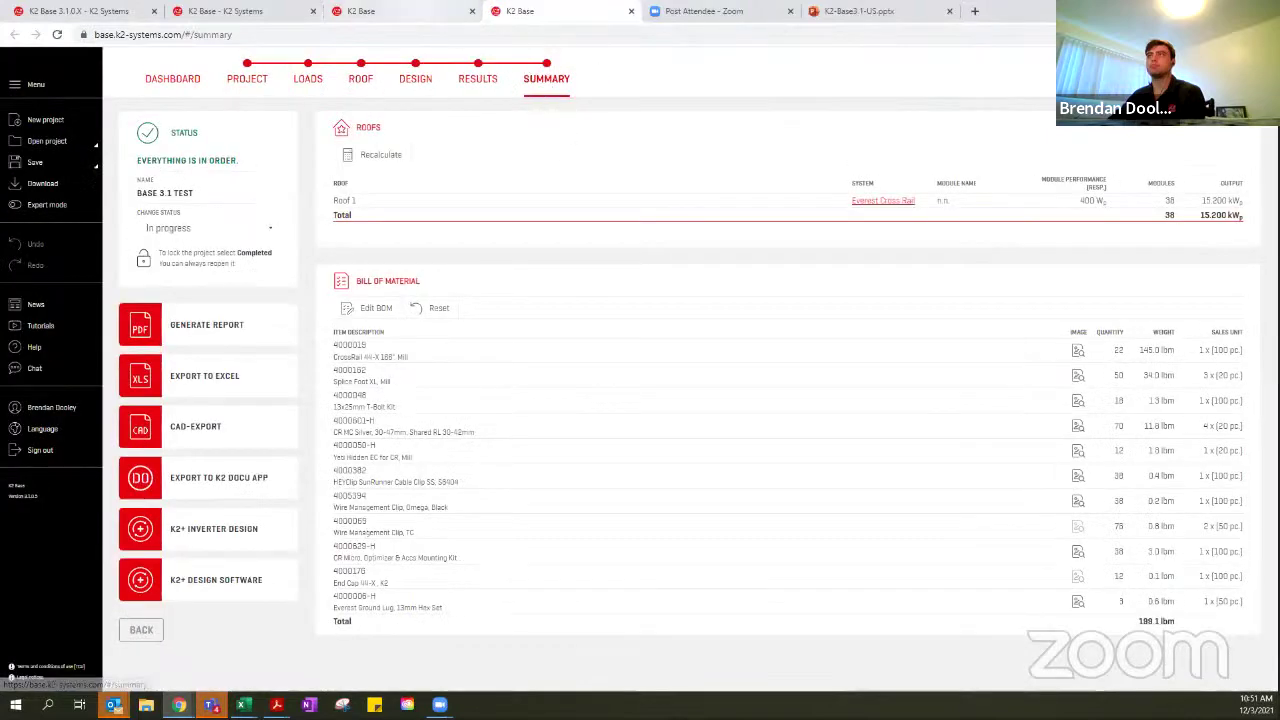
pyautogui.click(40, 369)
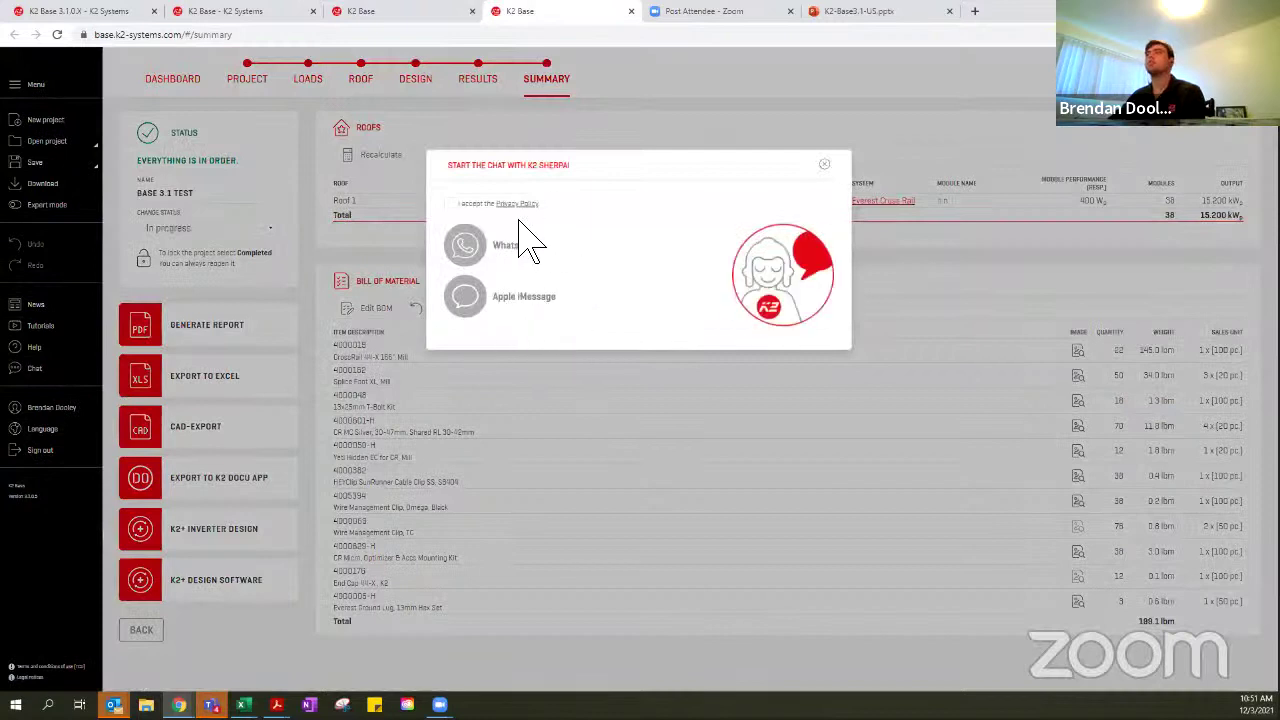
pyautogui.click(451, 205)
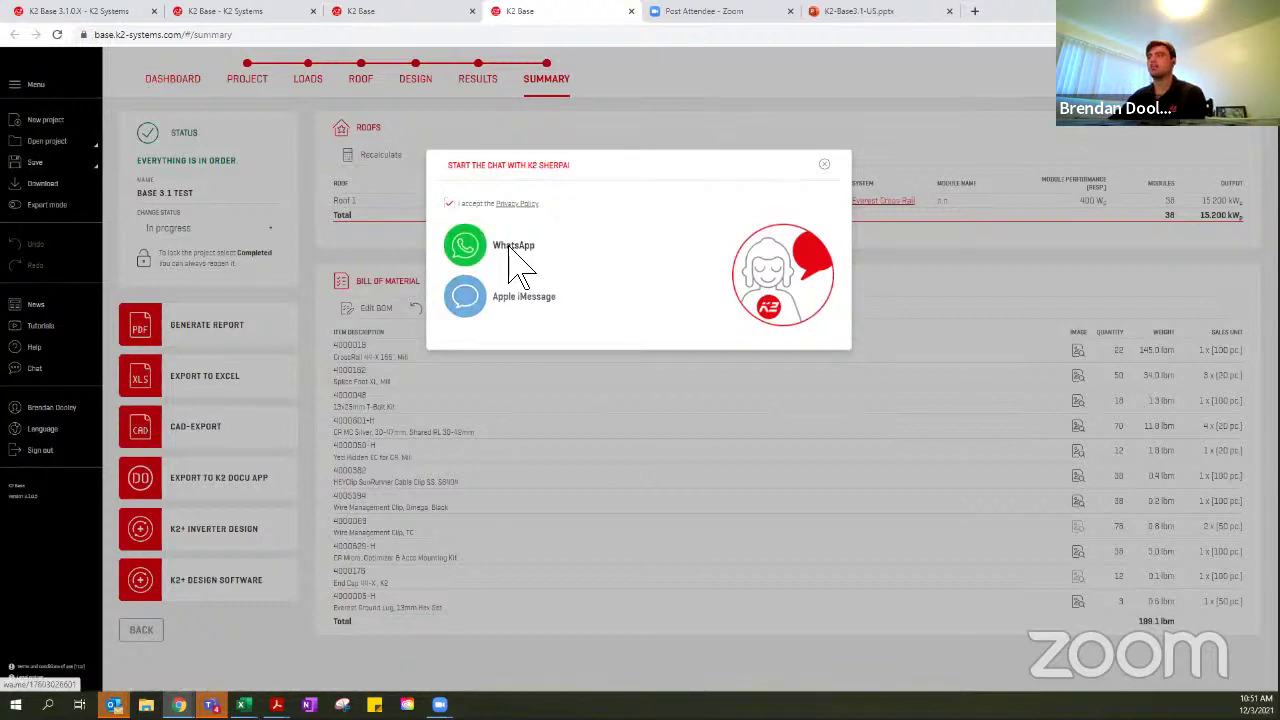
# Try to start a WhatsApp chat with K2 Sherpa, and close the WhatsApp page and the second K2 Base tab
pyautogui.click(509, 248)
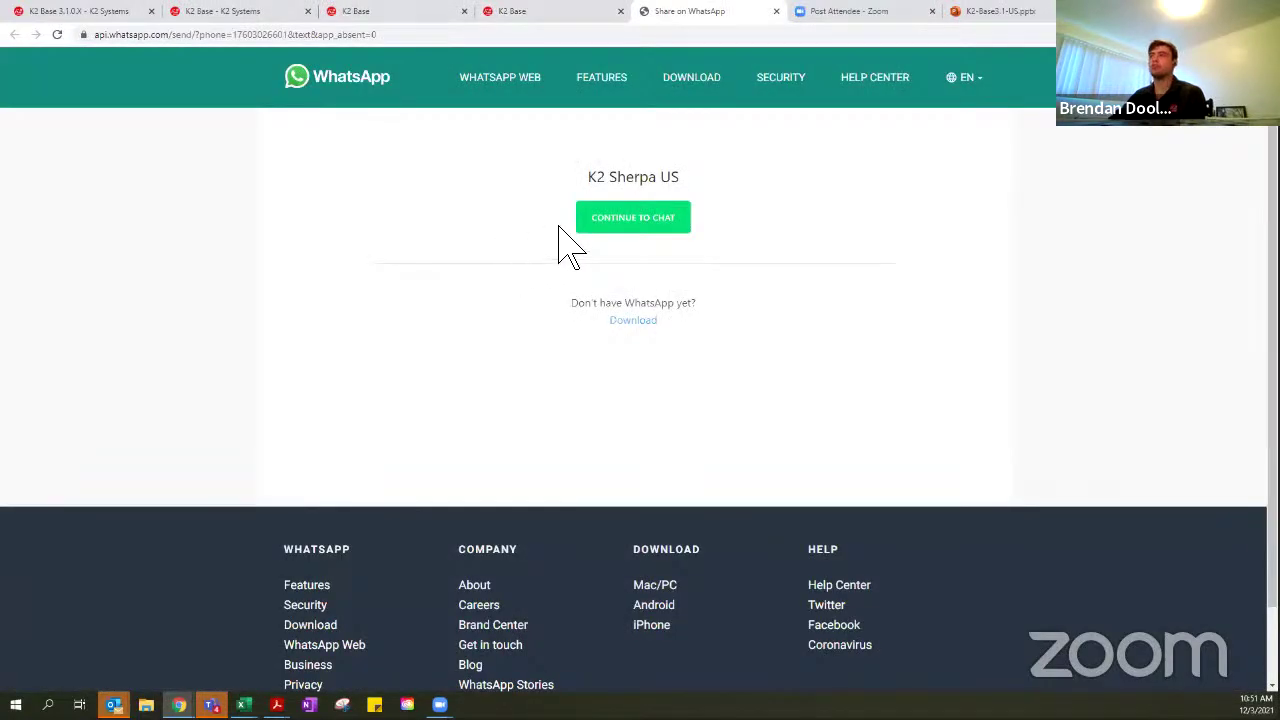
pyautogui.click(670, 222)
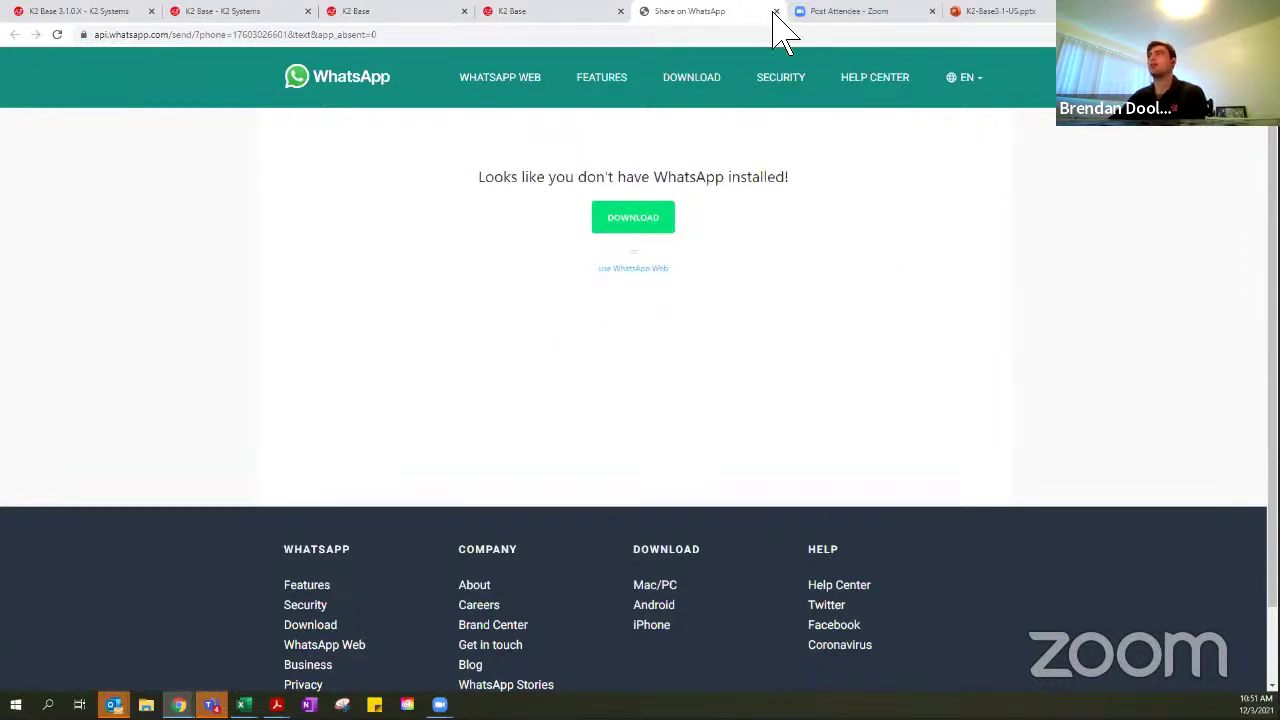
pyautogui.hotkey('ctrl', 'w')
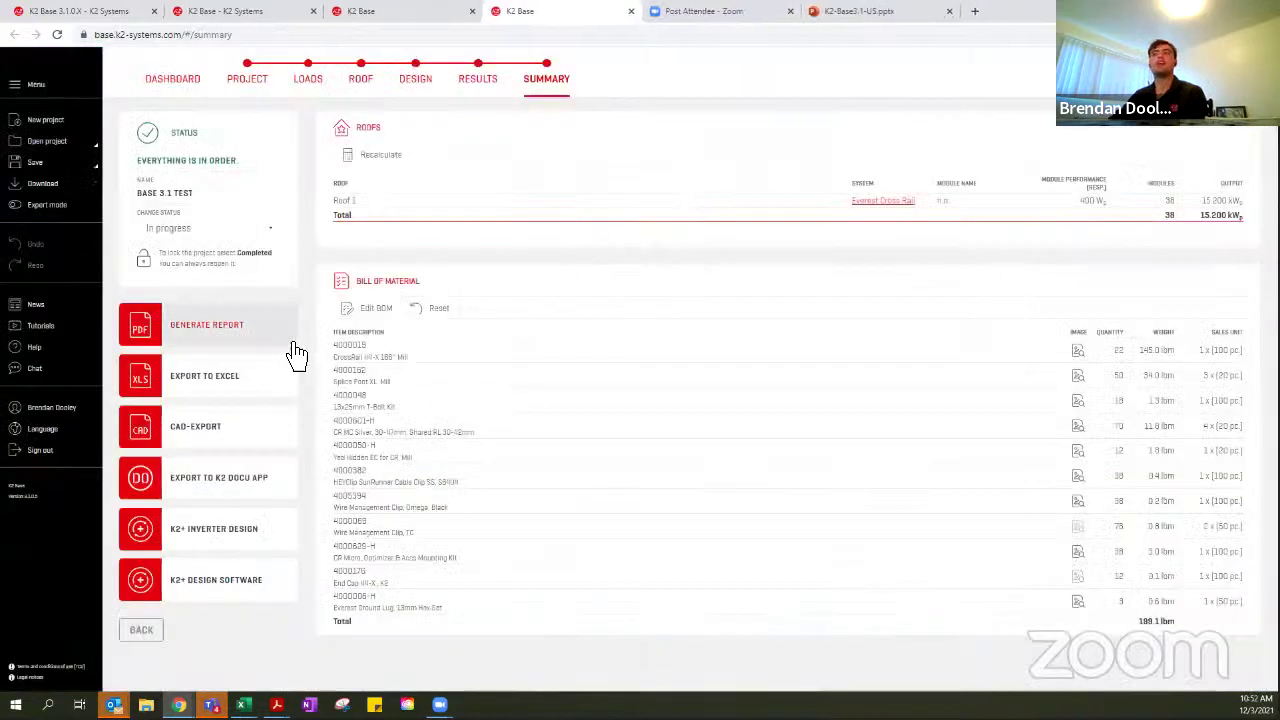
pyautogui.click(172, 38)
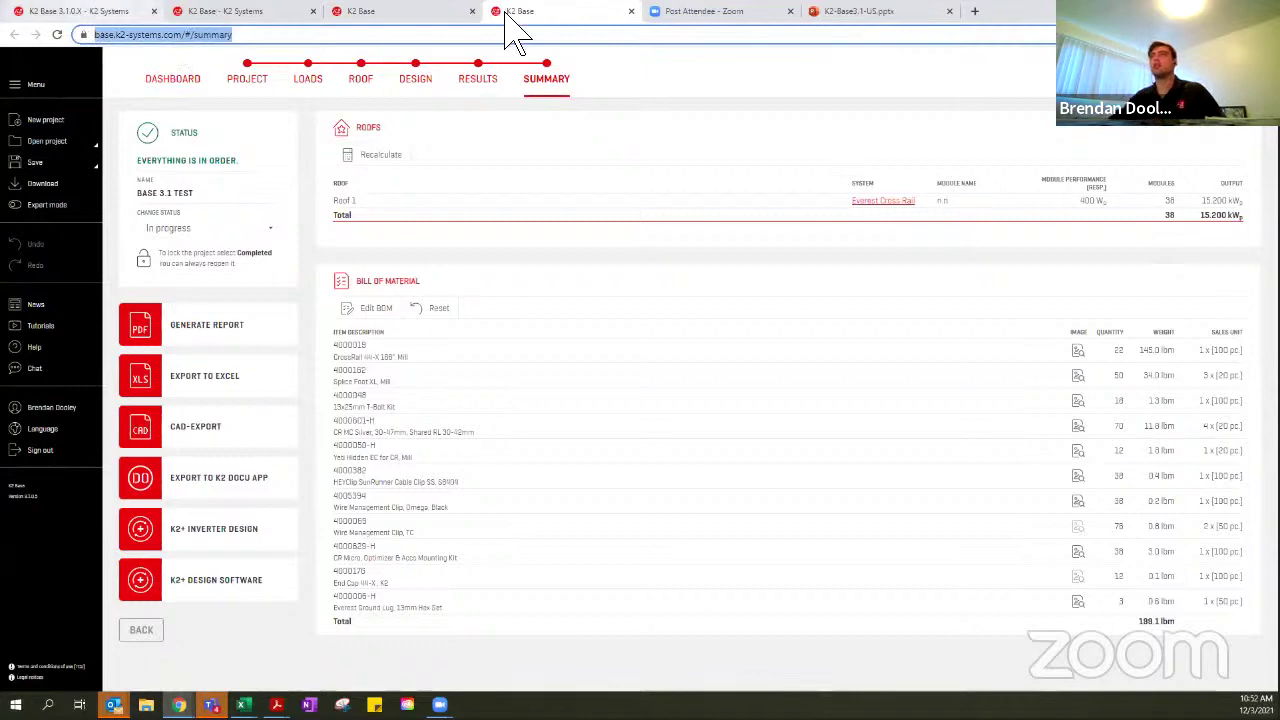
pyautogui.click(631, 11)
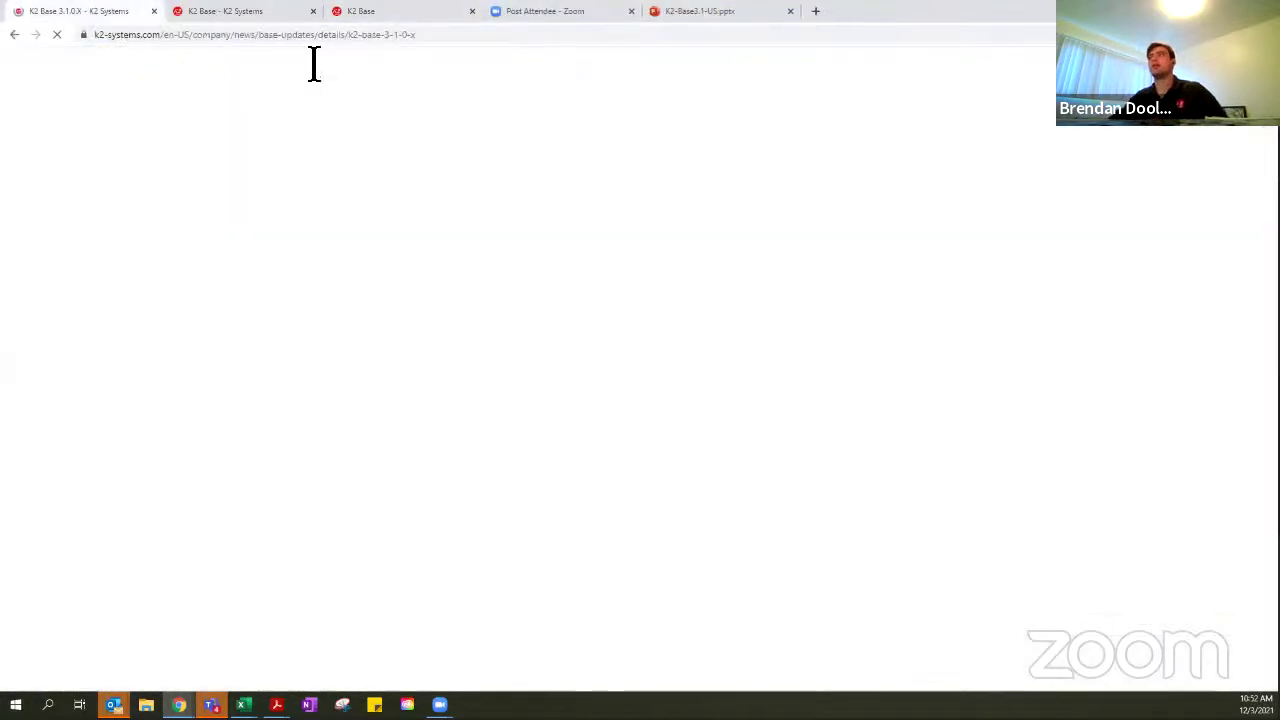
# Go from the K2 Base 3.1.0.X news page to the K2 Systems US start page
pyautogui.moveTo(443, 128)
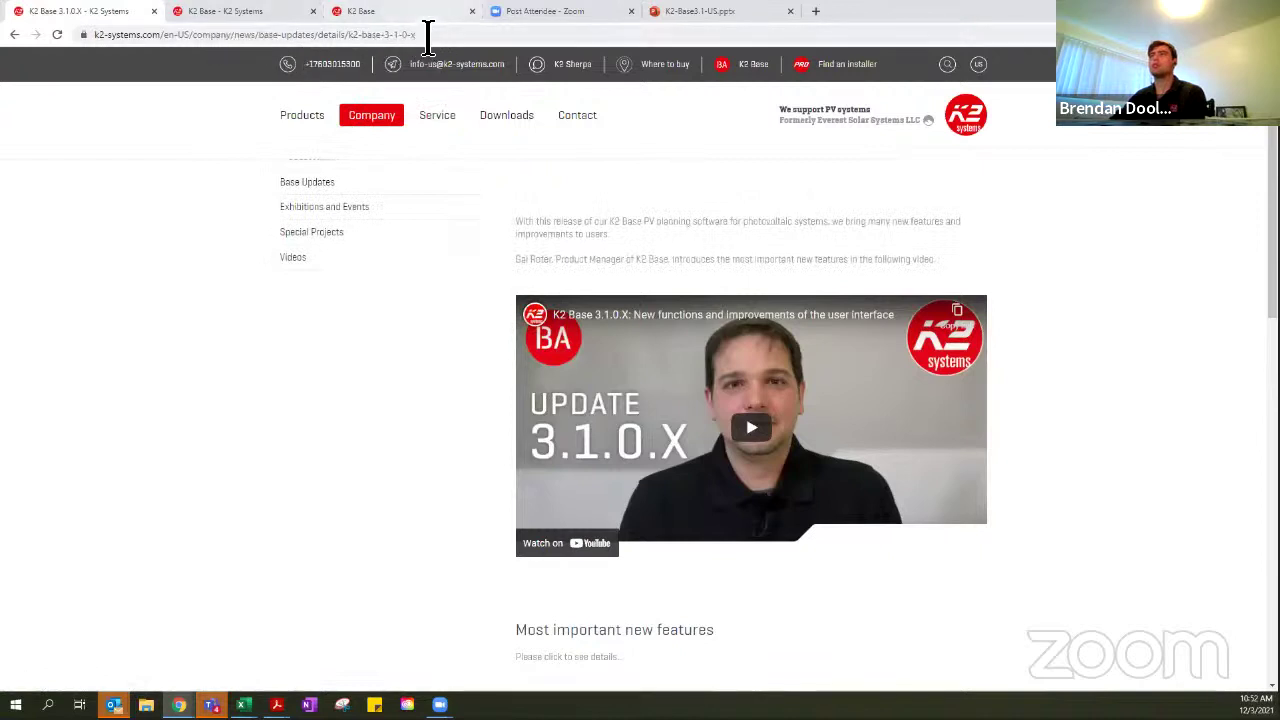
pyautogui.moveTo(418, 35); pyautogui.dragTo(384, 35)
pyautogui.moveTo(278, 48); pyautogui.dragTo(200, 48)
pyautogui.press('BackSpace')
pyautogui.press('Return')
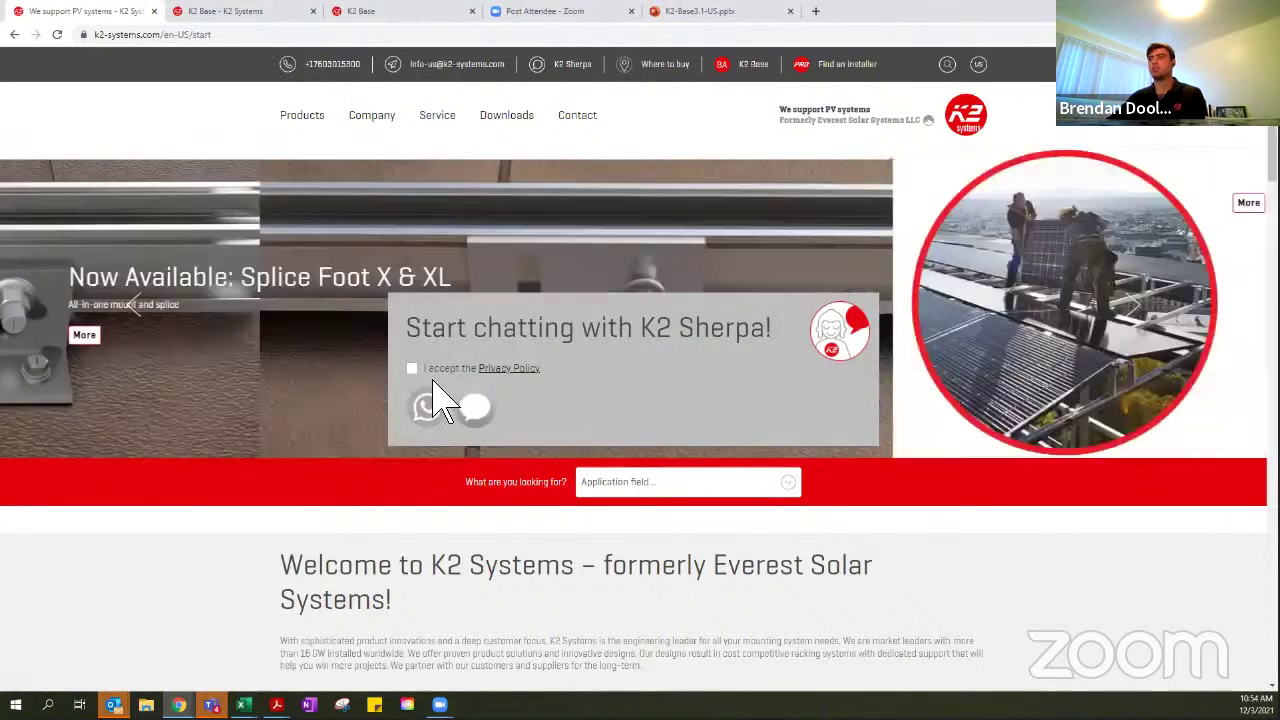
# Accept the privacy policy in the website's K2 Sherpa chat dialog, view its WhatsApp contact page, and close that page
pyautogui.click(412, 369)
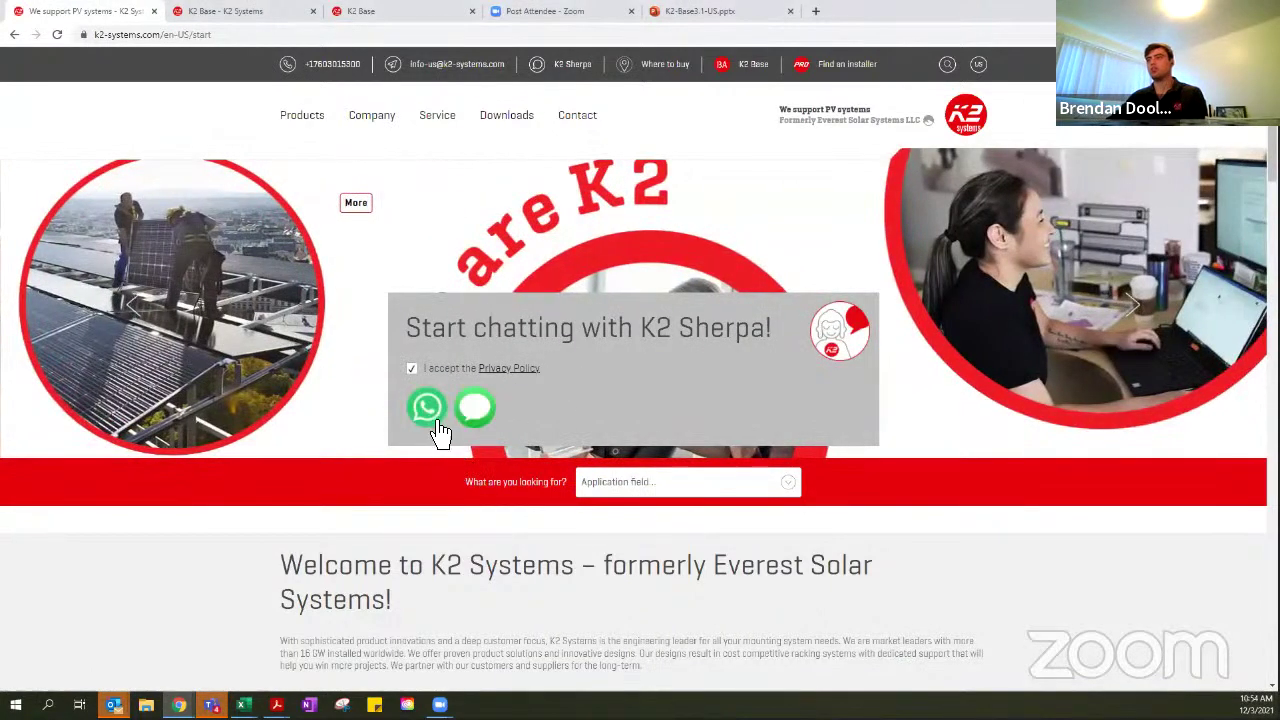
pyautogui.click(588, 483)
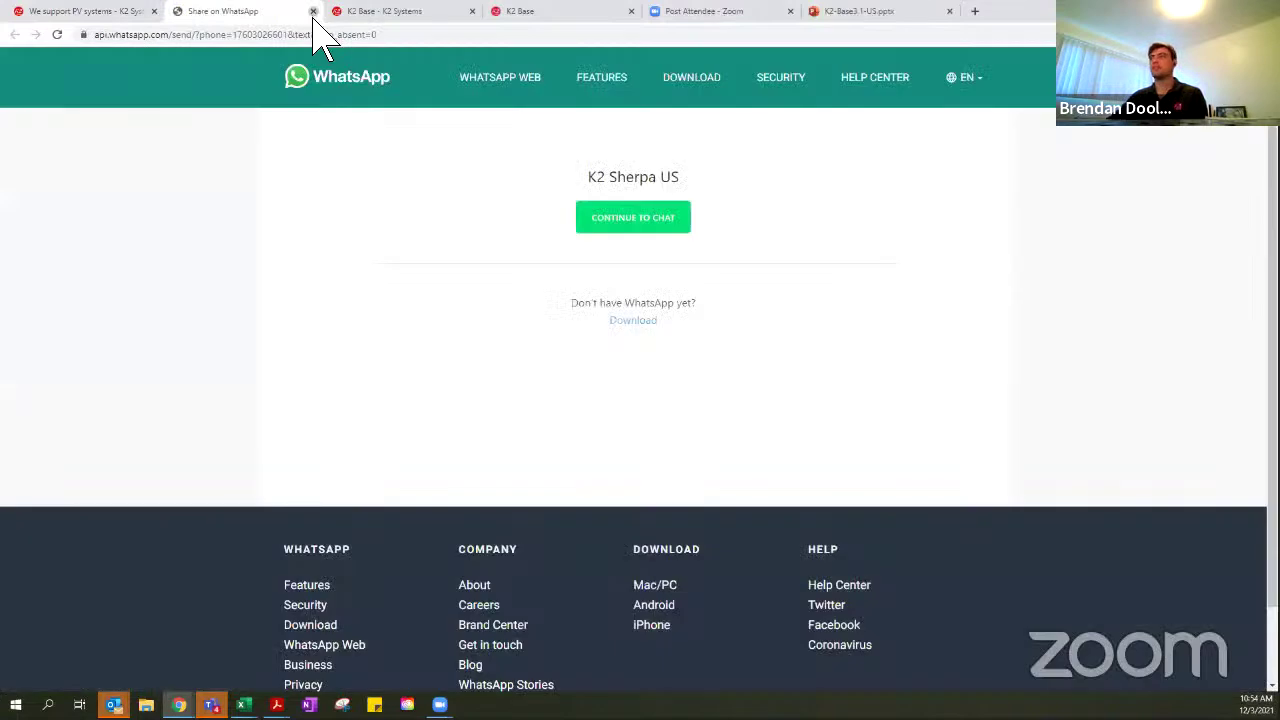
pyautogui.click(313, 11)
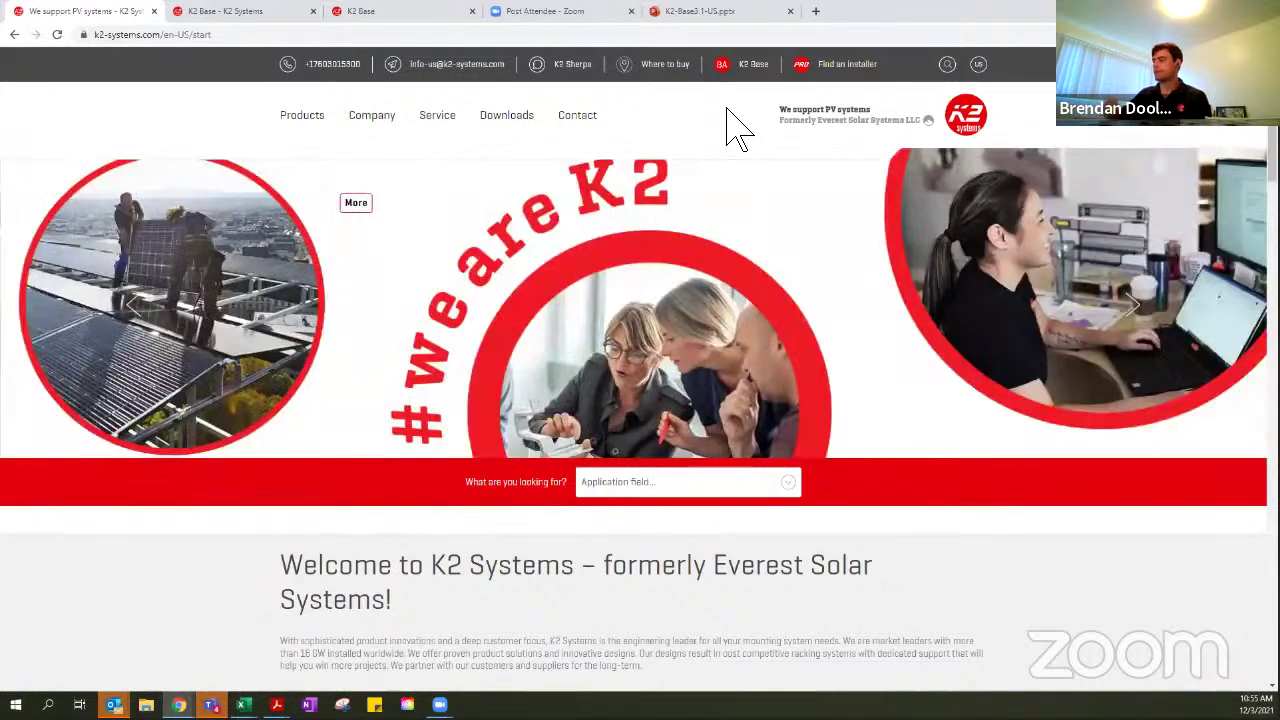
# Open the Find Your Sales Rep page and examine the outside sales contacts for each region, from North America to Southern California
pyautogui.click(131, 320)
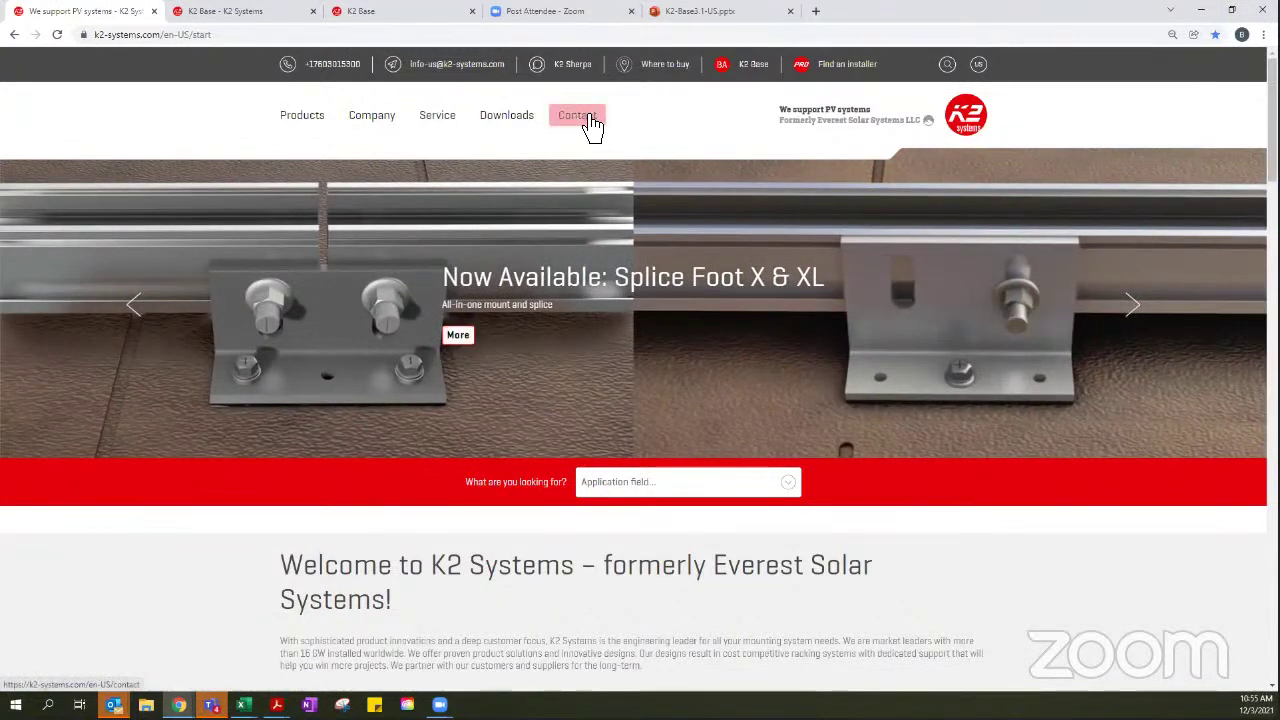
pyautogui.moveTo(583, 125)
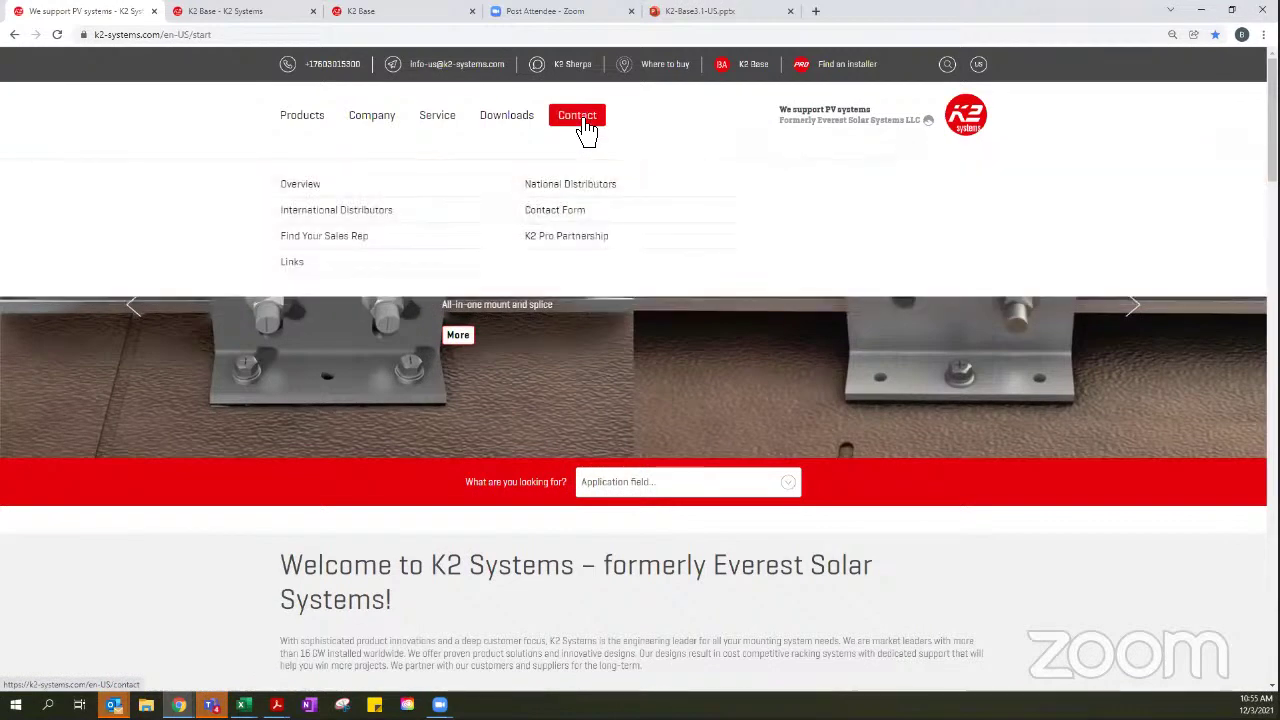
pyautogui.click(338, 243)
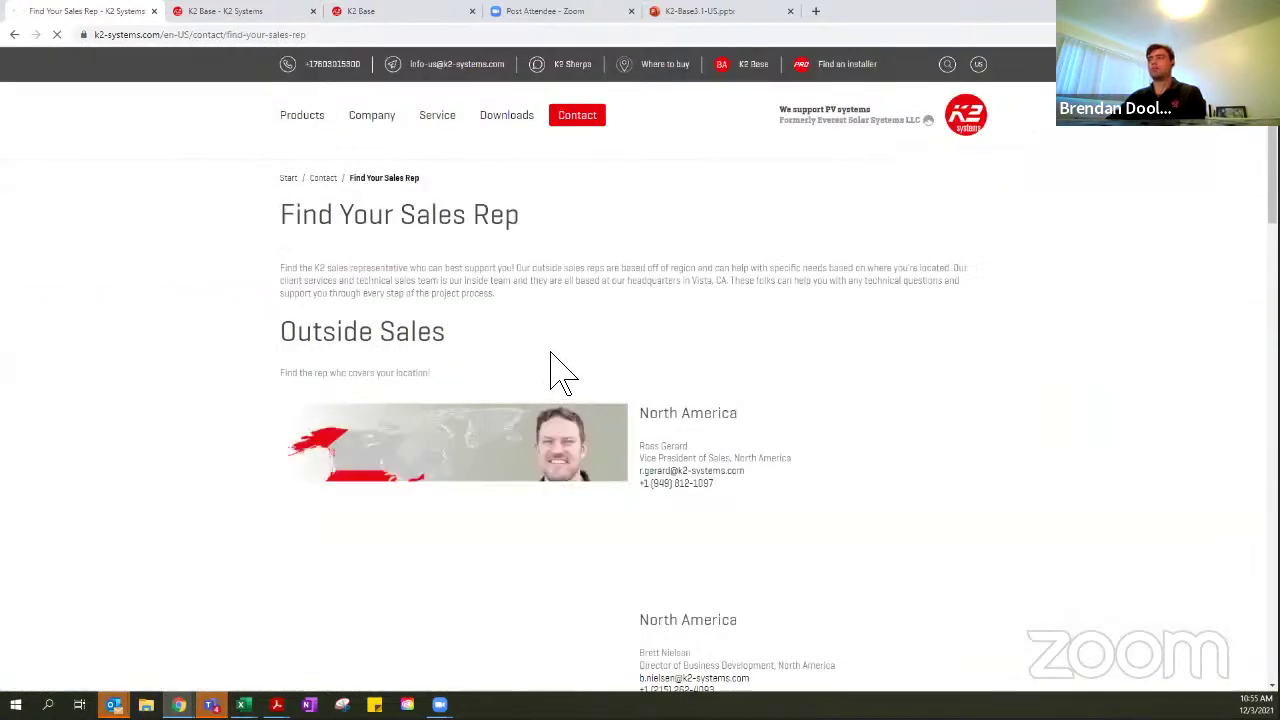
pyautogui.scroll(-2, 890, 285)
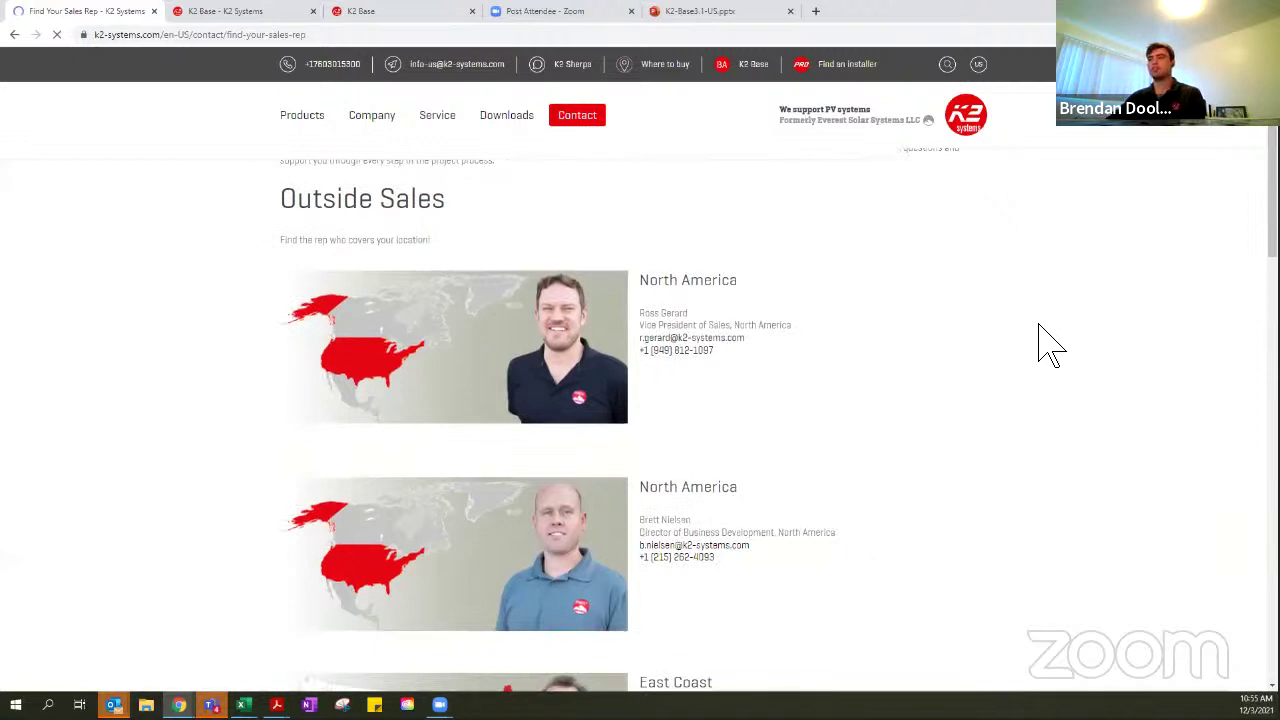
pyautogui.scroll(-3, 1050, 345)
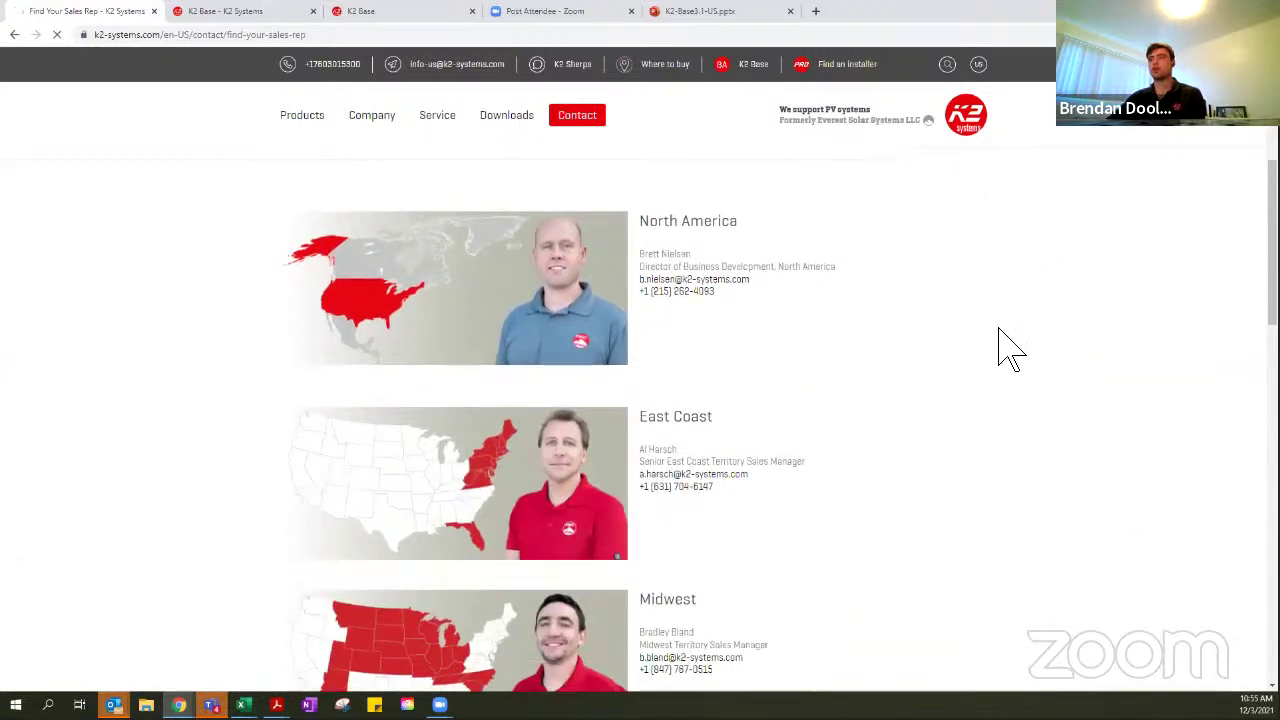
pyautogui.scroll(-1, 1010, 345)
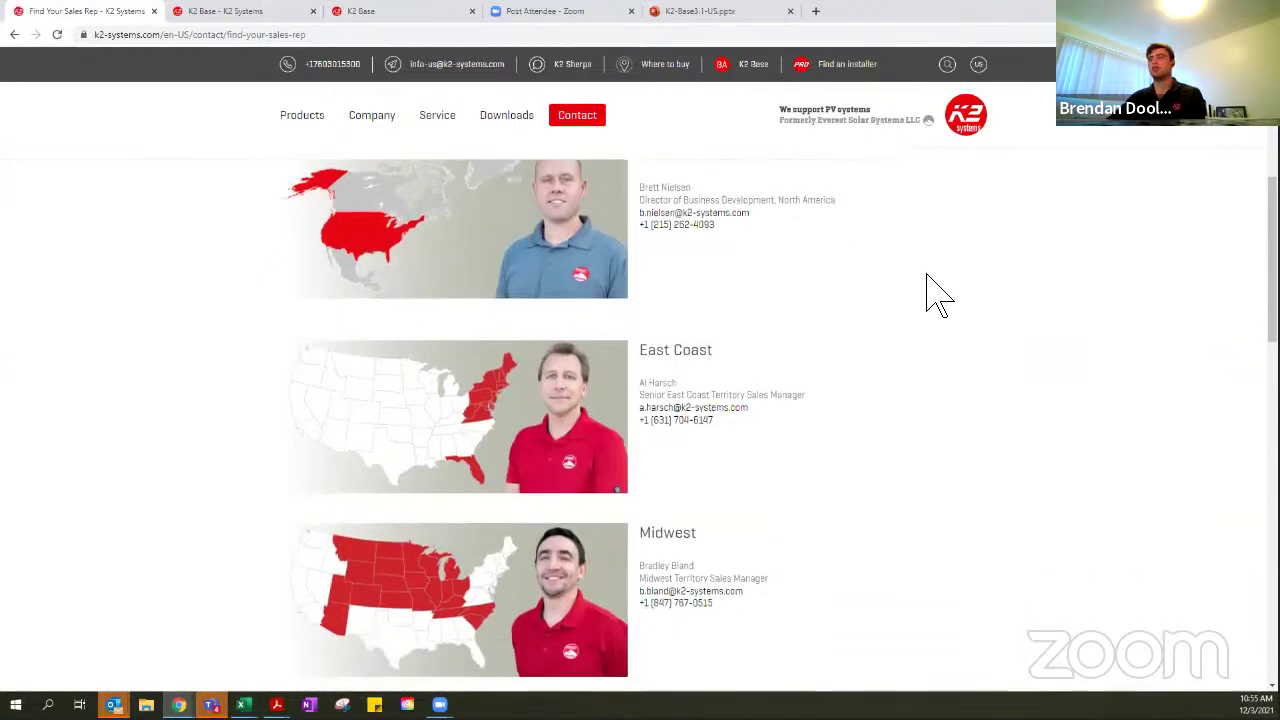
pyautogui.scroll(1, 808, 340)
pyautogui.scroll(-3, 820, 337)
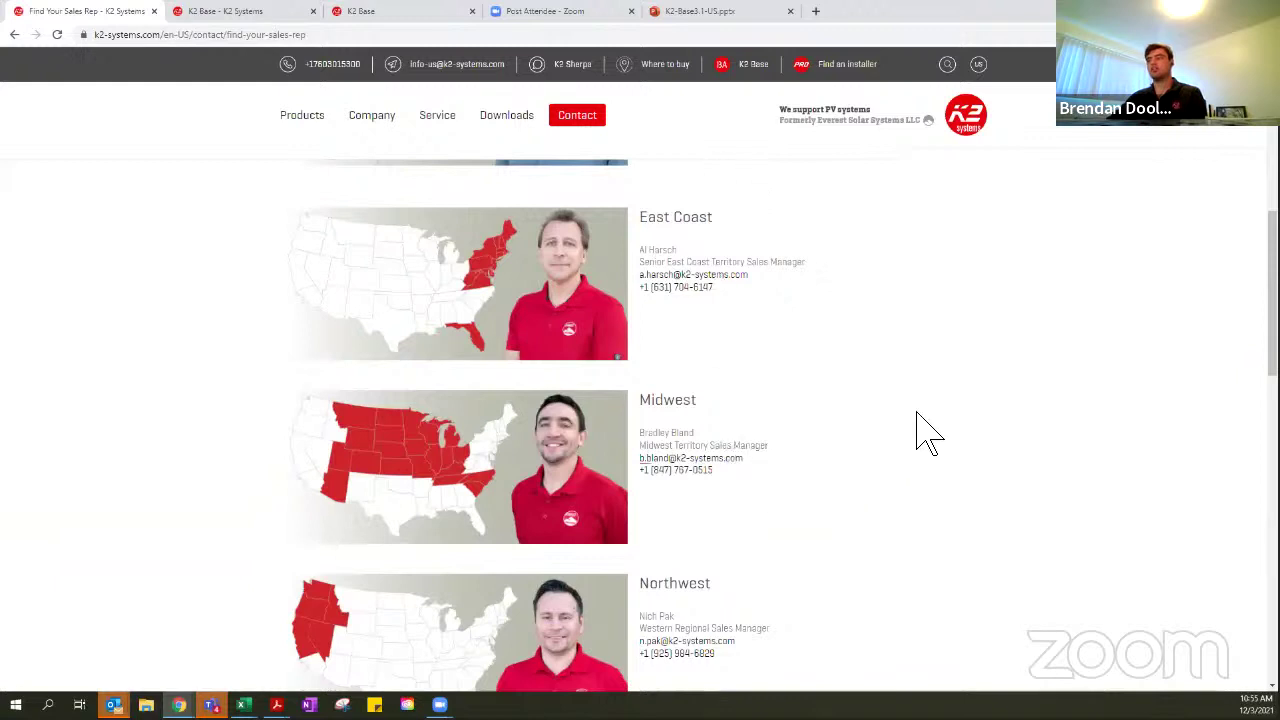
pyautogui.scroll(-1, 960, 400)
pyautogui.scroll(-3, 980, 400)
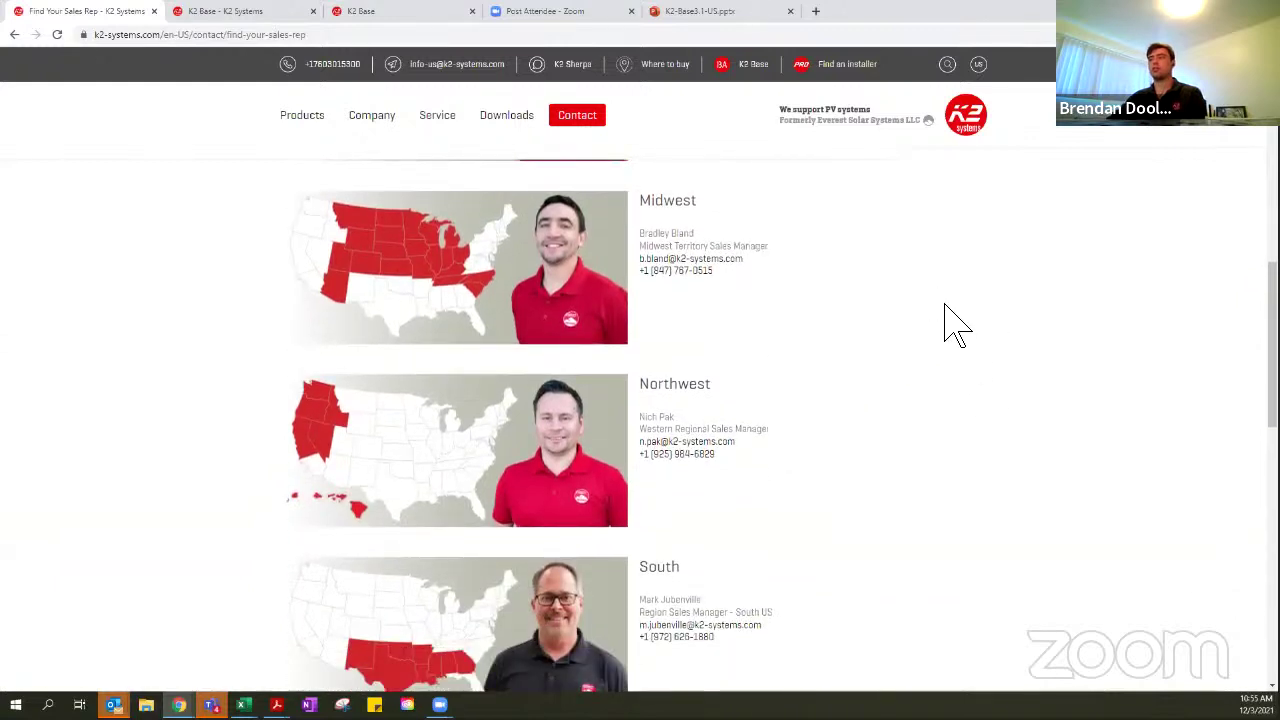
pyautogui.scroll(-1, 950, 322)
pyautogui.scroll(-1, 955, 325)
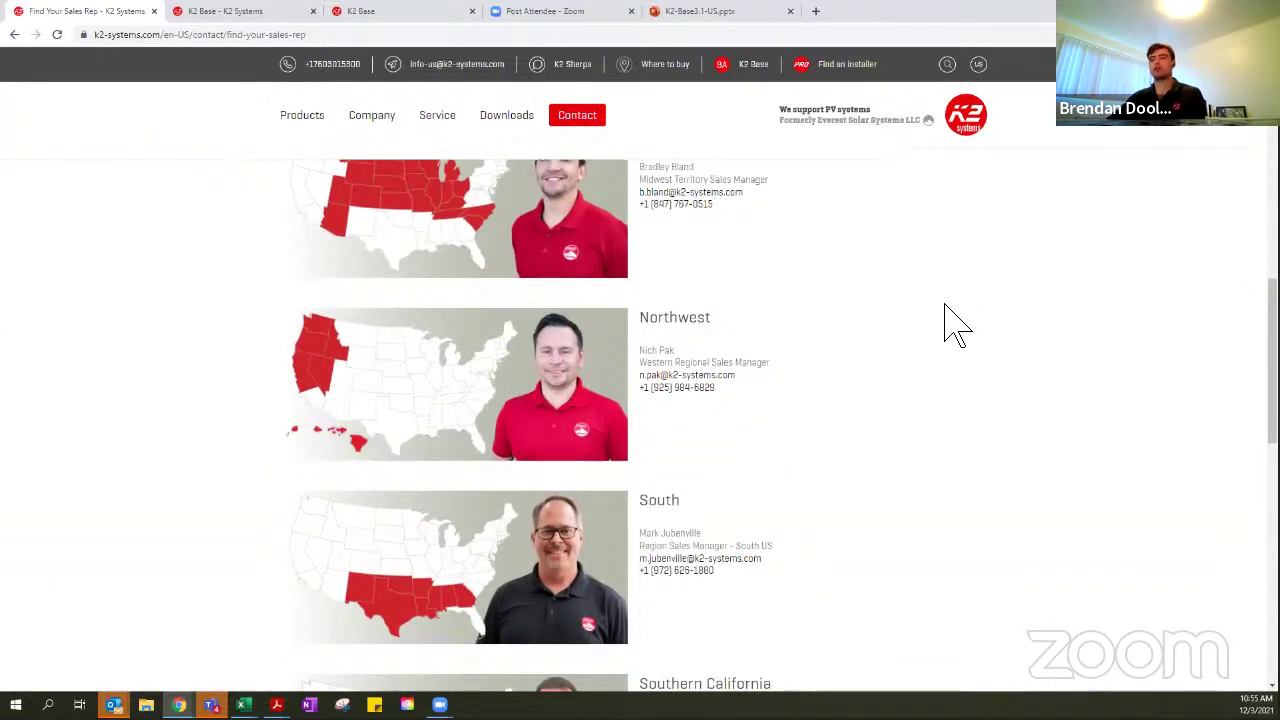
pyautogui.scroll(-2, 955, 325)
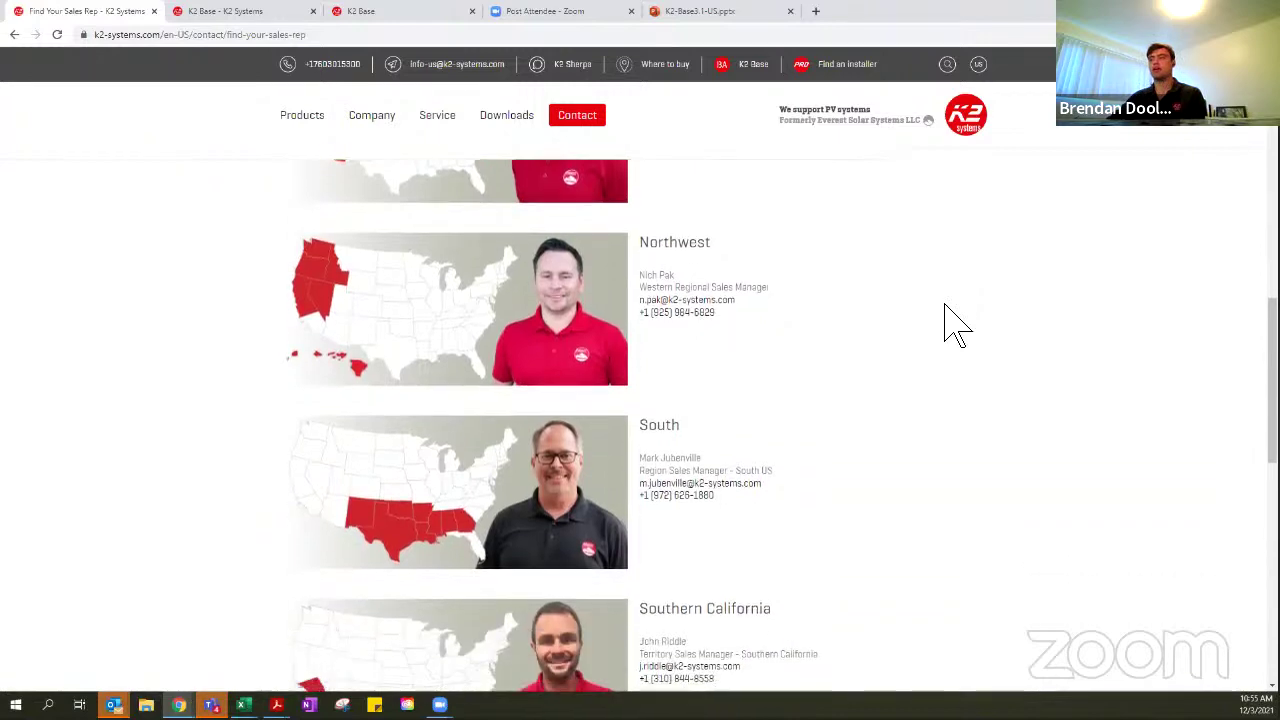
pyautogui.scroll(-2, 955, 325)
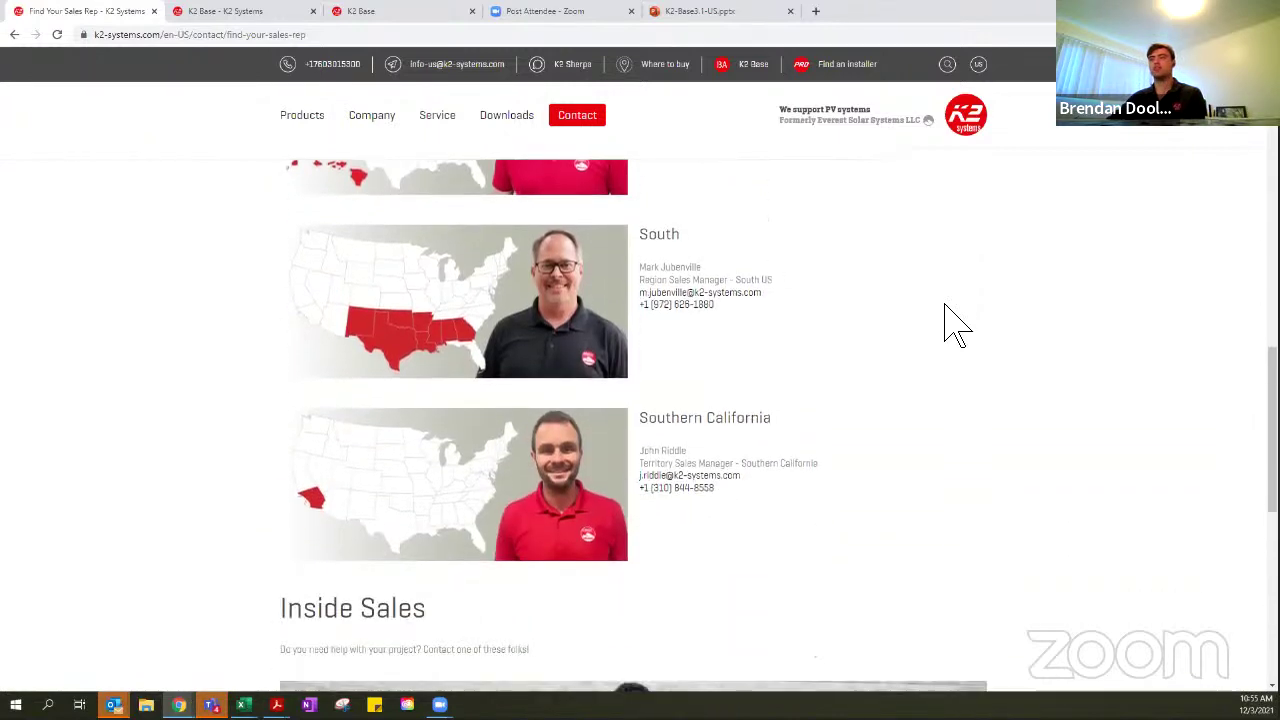
pyautogui.scroll(10, 955, 325)
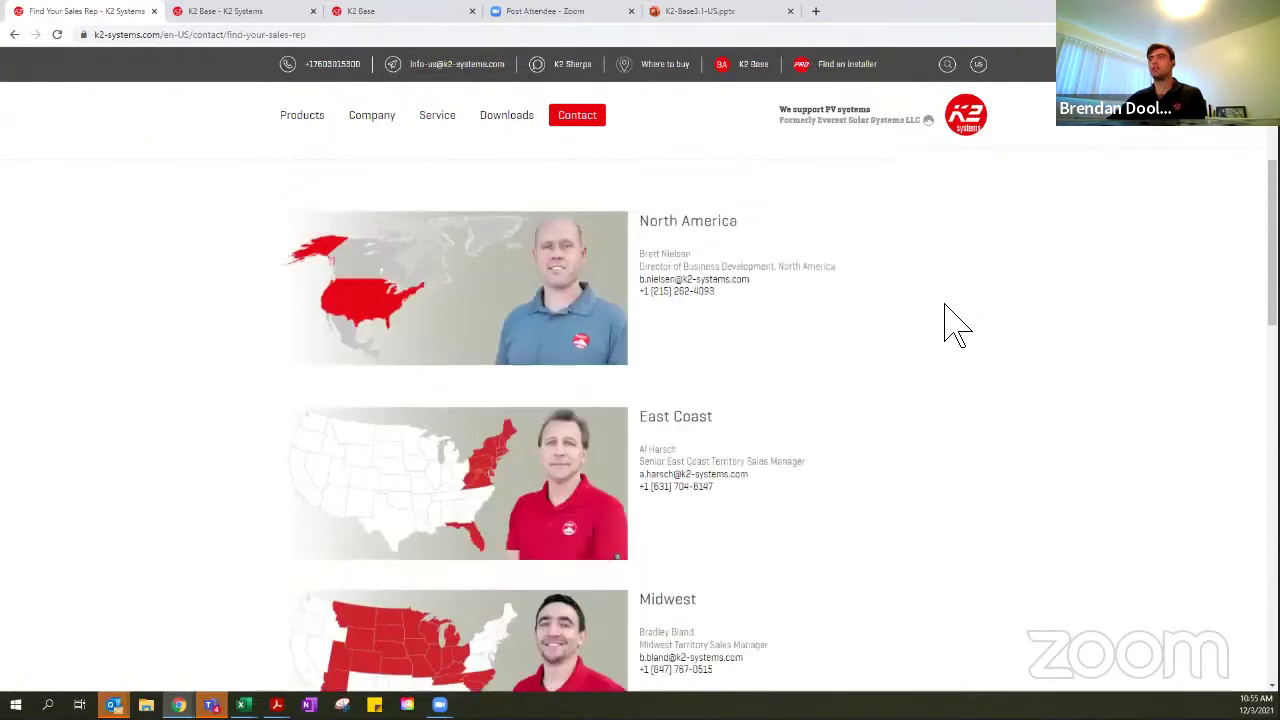
pyautogui.scroll(-10, 955, 325)
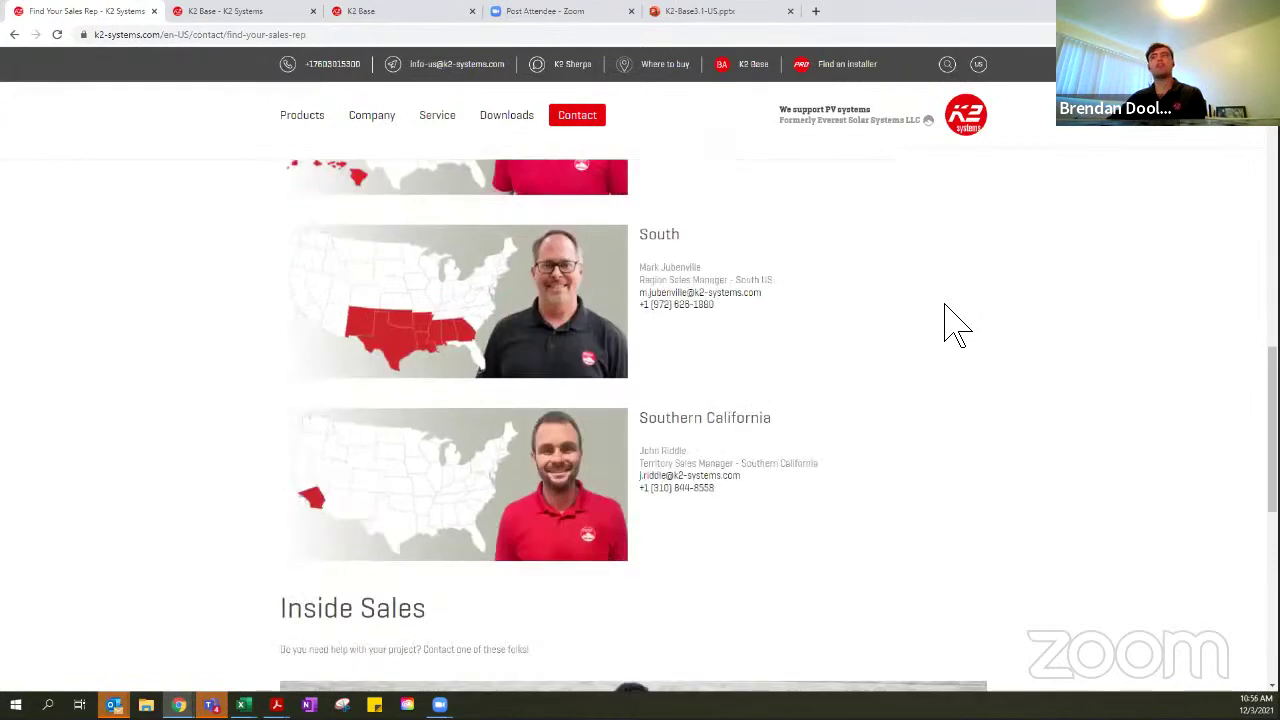
# Examine the Inside Sales section with its client services and technical sales contacts
pyautogui.scroll(-2, 955, 325)
pyautogui.scroll(-1, 955, 325)
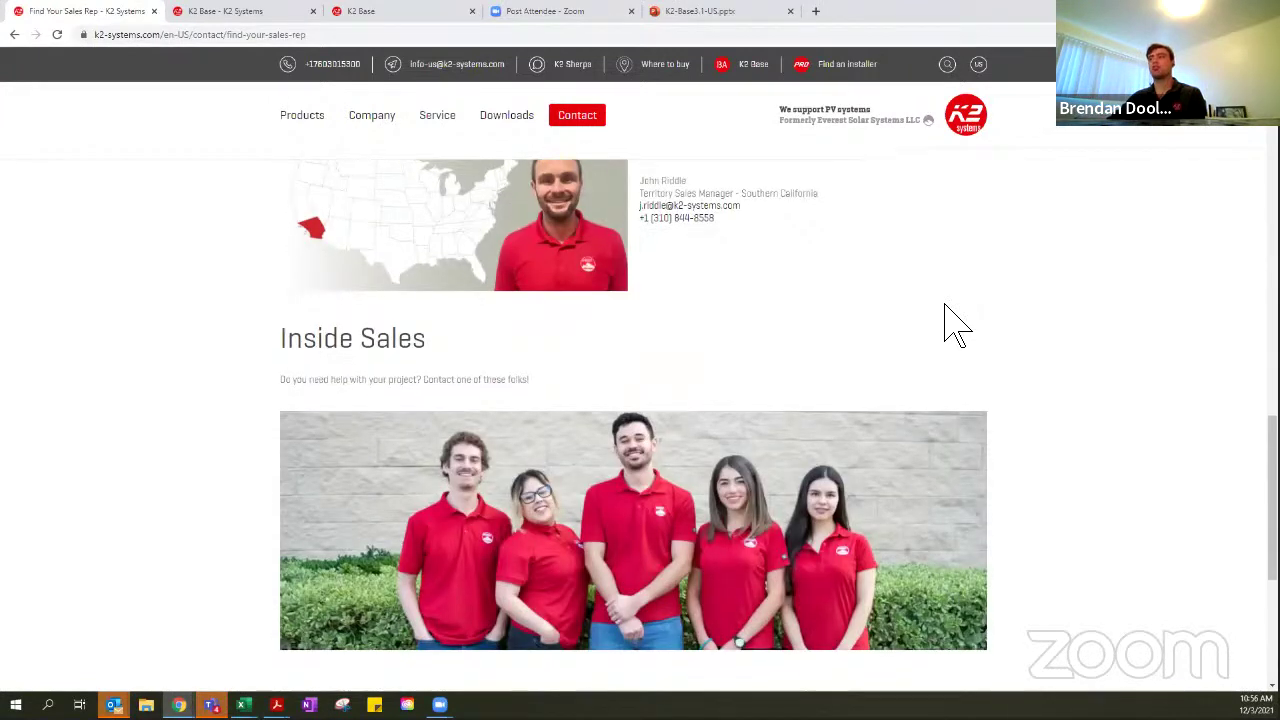
pyautogui.scroll(-3, 955, 325)
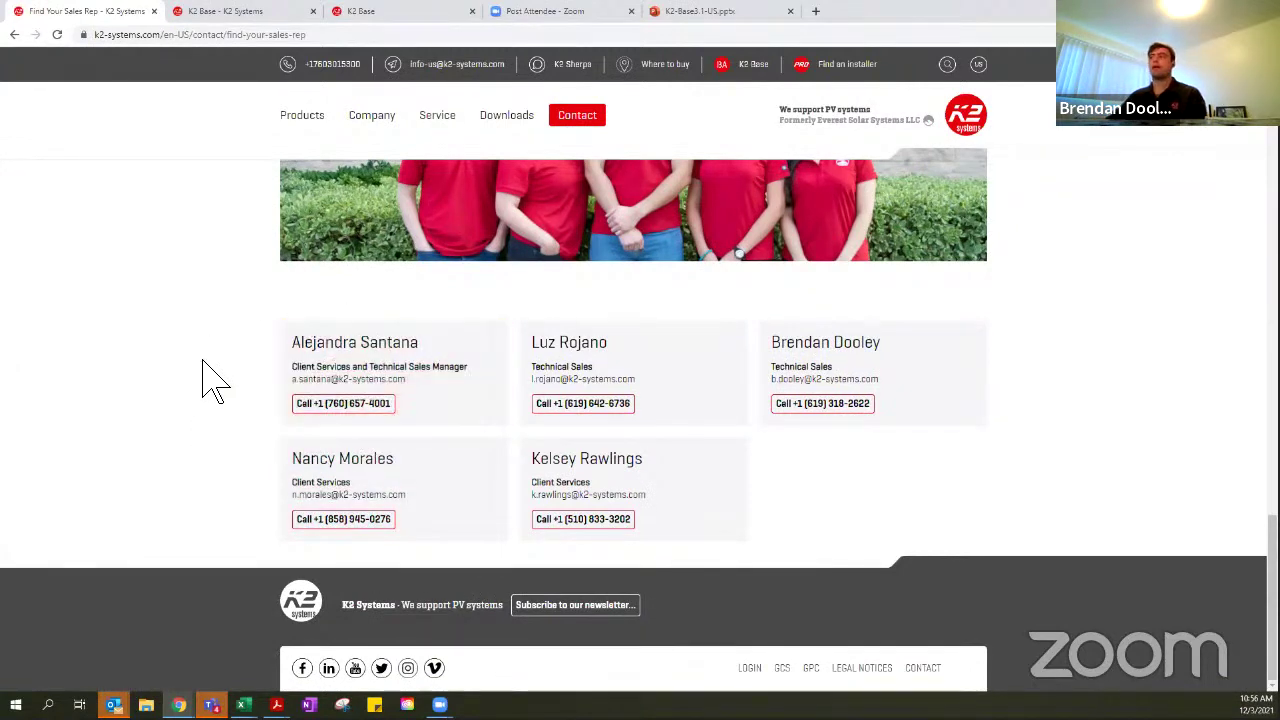
pyautogui.scroll(2, 215, 380)
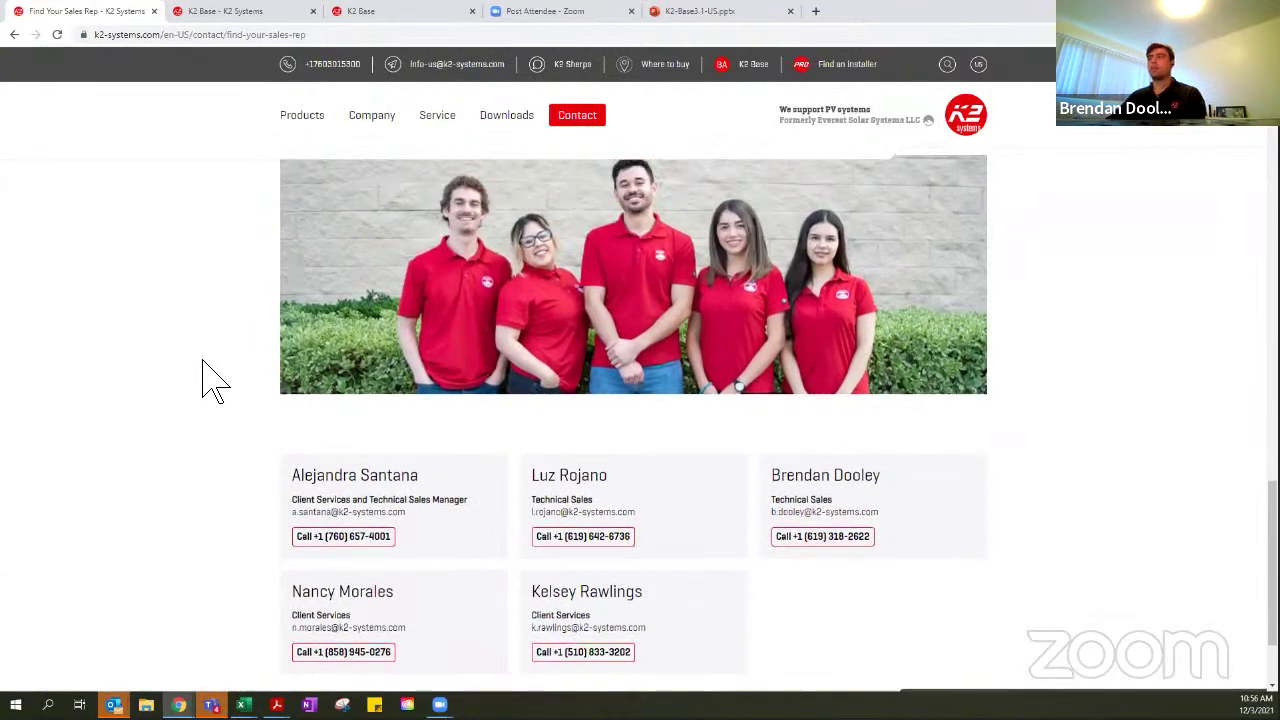
pyautogui.scroll(-1, 245, 462)
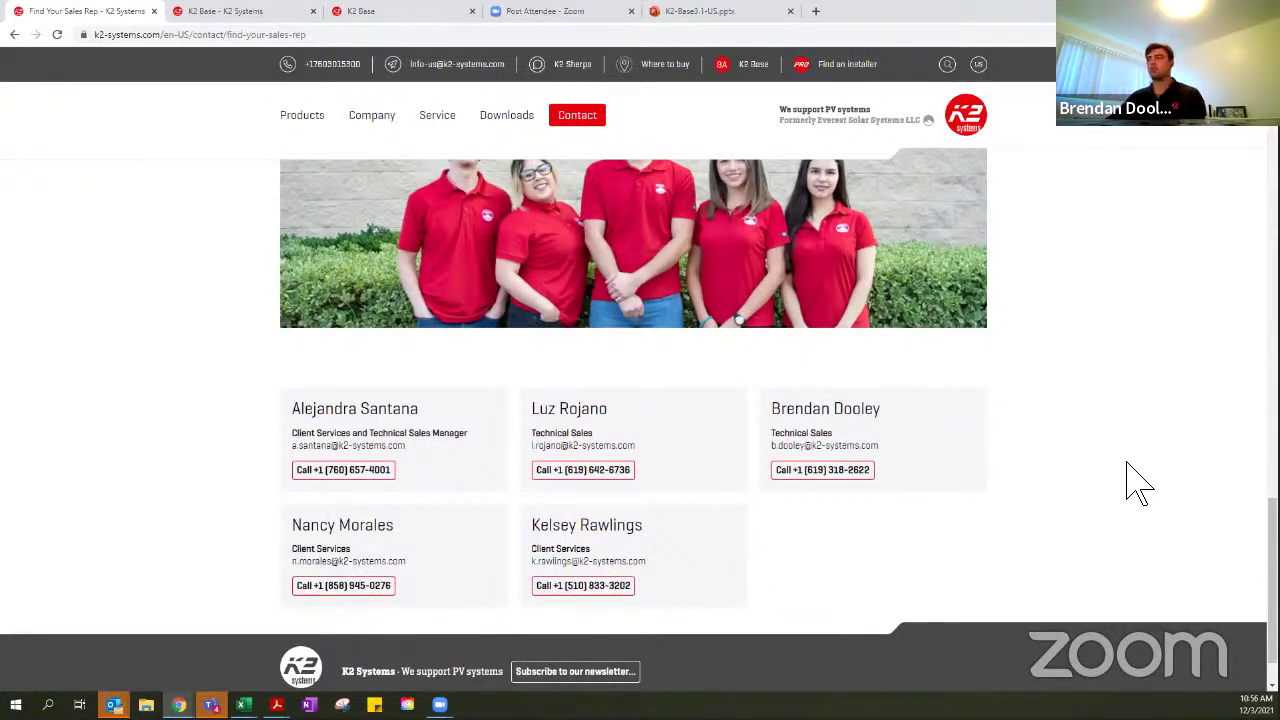
# Review the outside sales listing again, including the introduction of the Find Your Sales Rep page
pyautogui.scroll(10, 1138, 485)
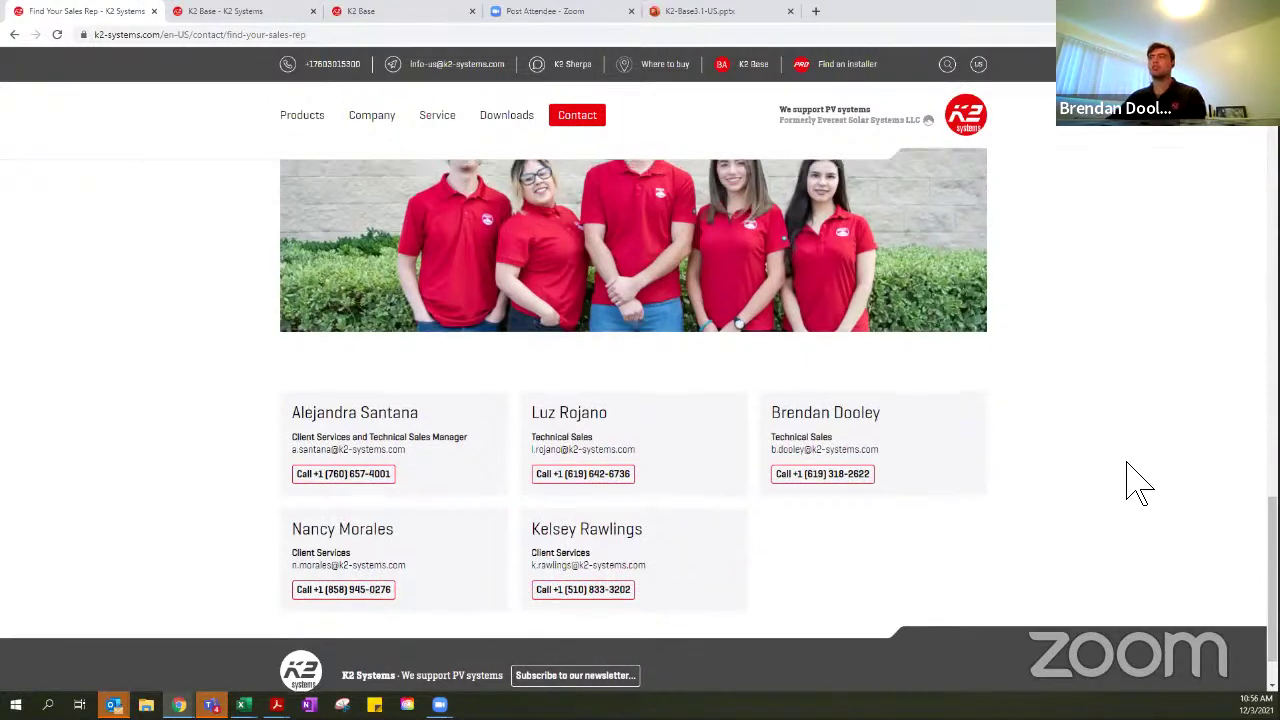
pyautogui.scroll(8, 1138, 485)
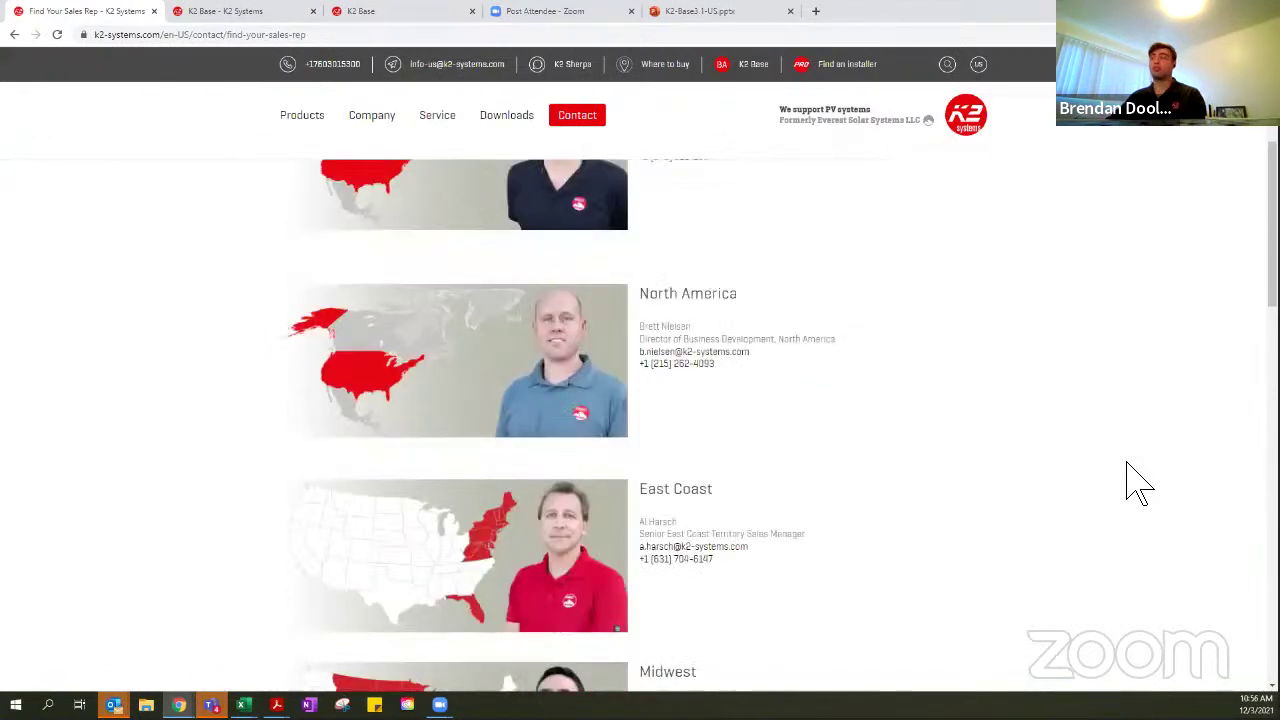
pyautogui.scroll(4, 1138, 485)
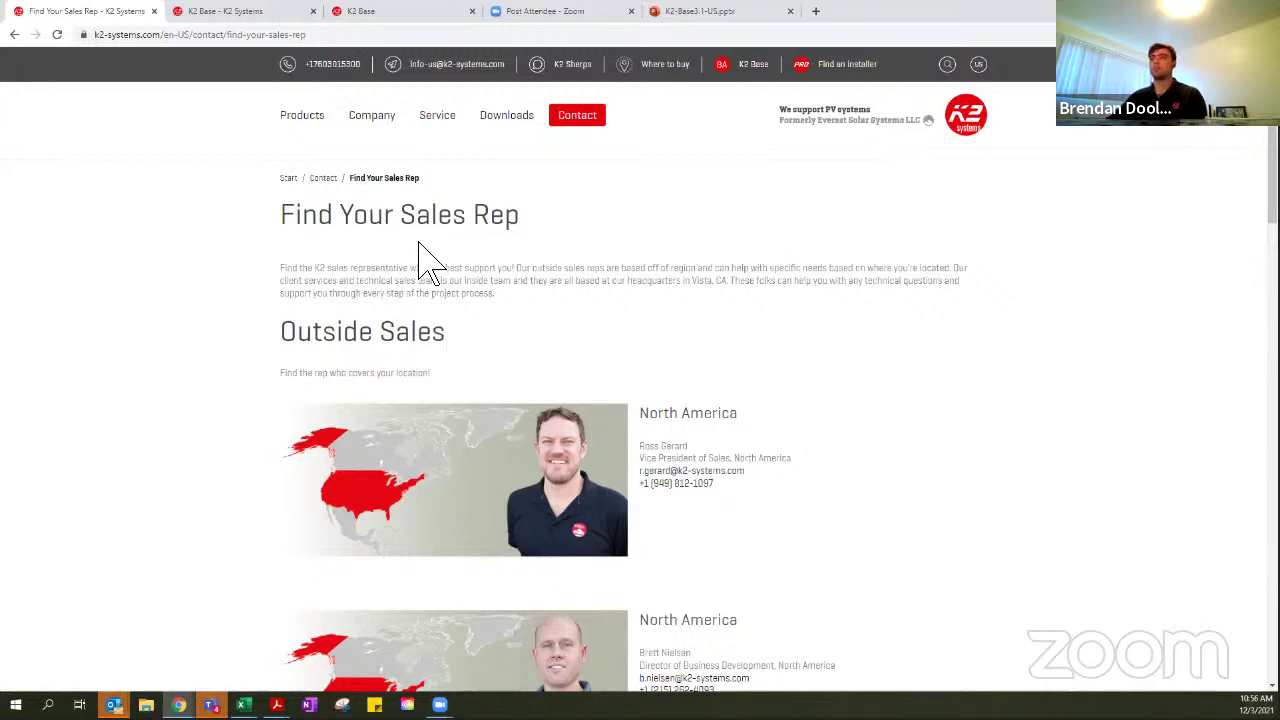
pyautogui.scroll(-3, 557, 343)
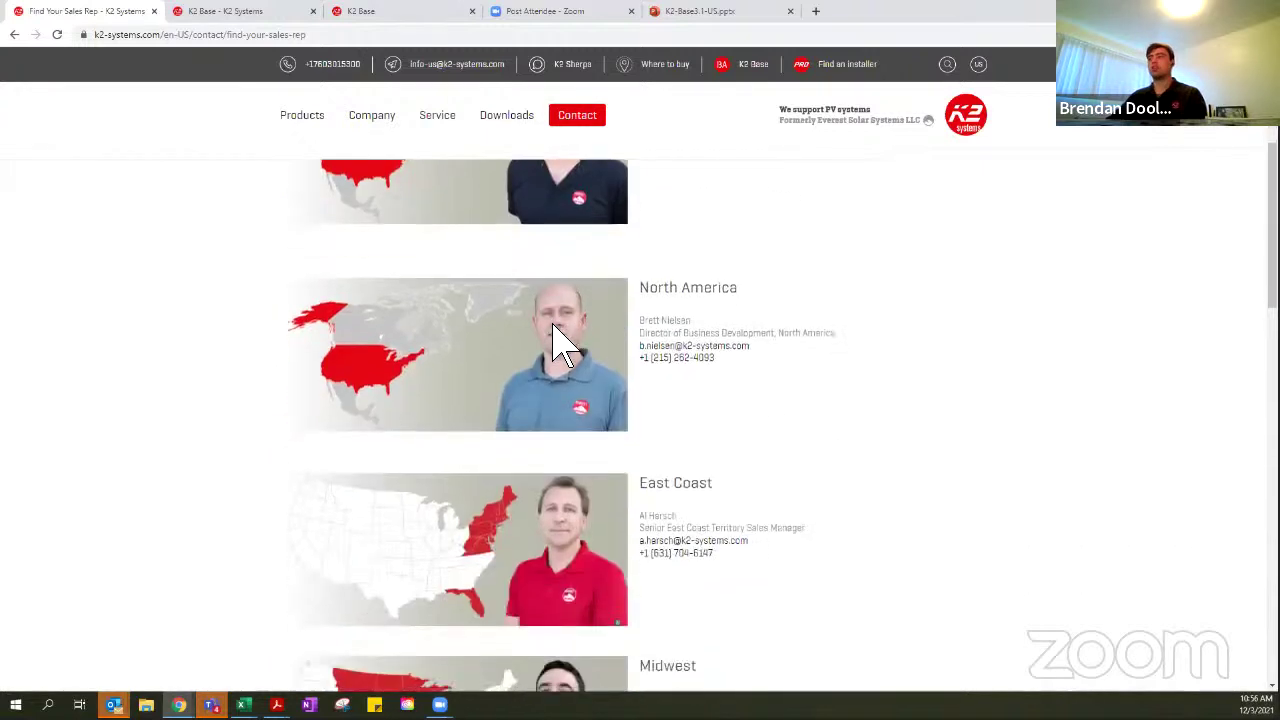
pyautogui.scroll(3, 560, 340)
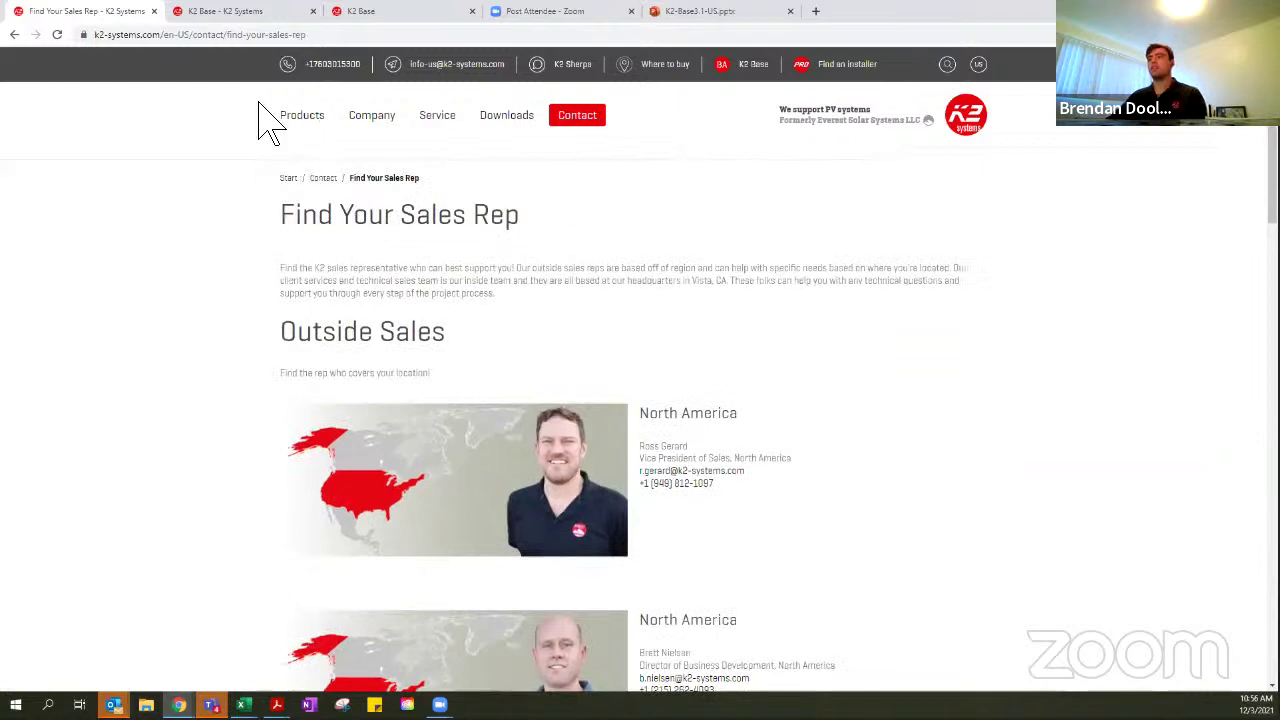
# Return the website to its start page, and open the Design stage of the BASE 3.1 TEST project in K2 Base
pyautogui.click(14, 34)
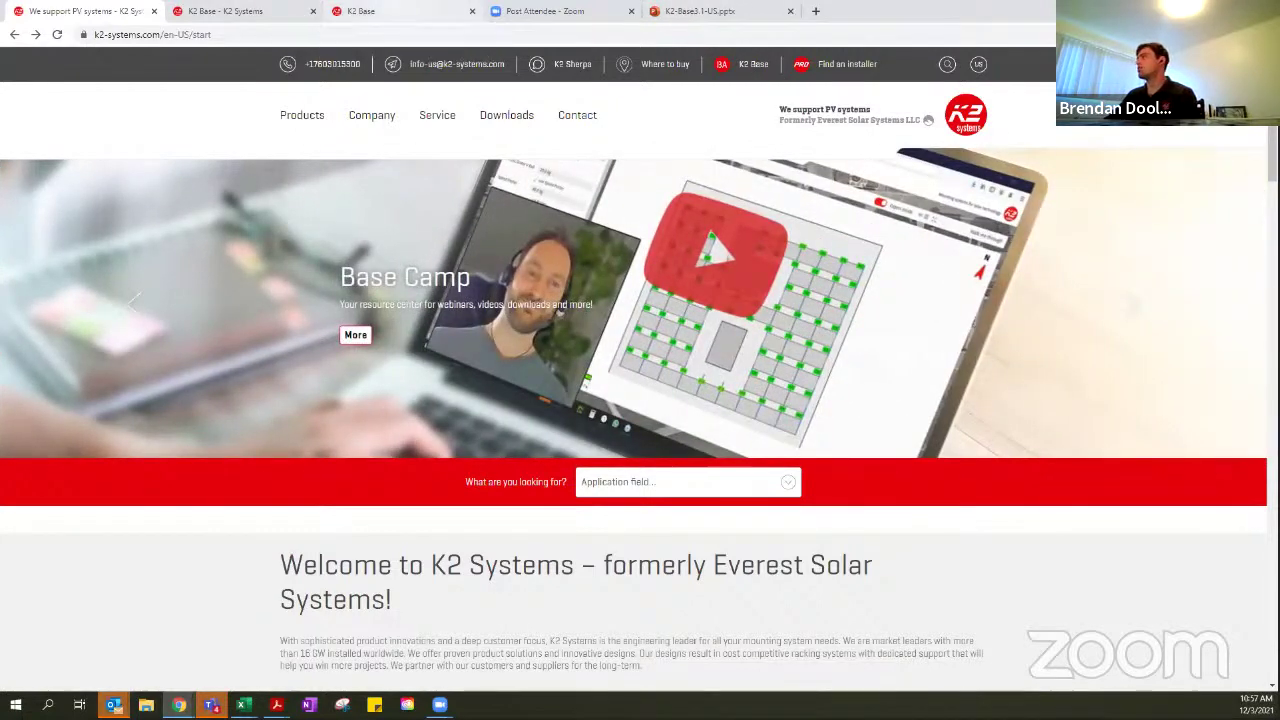
pyautogui.click(368, 11)
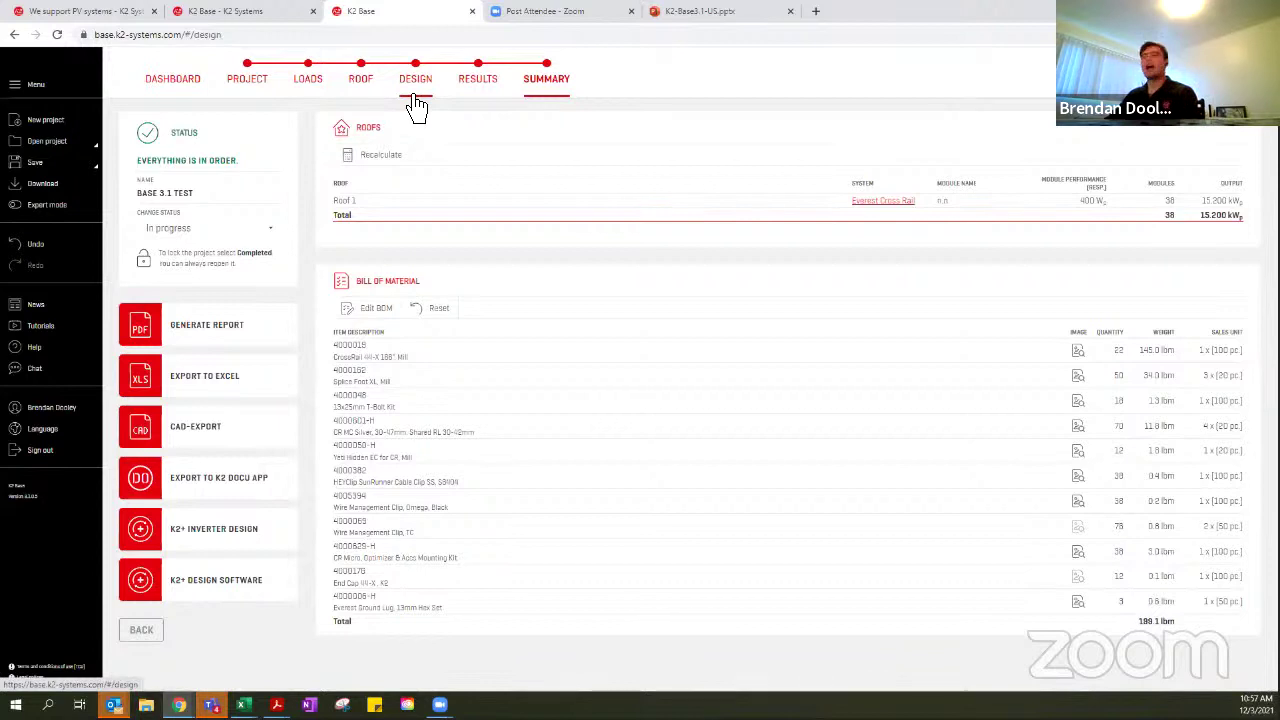
pyautogui.click(415, 98)
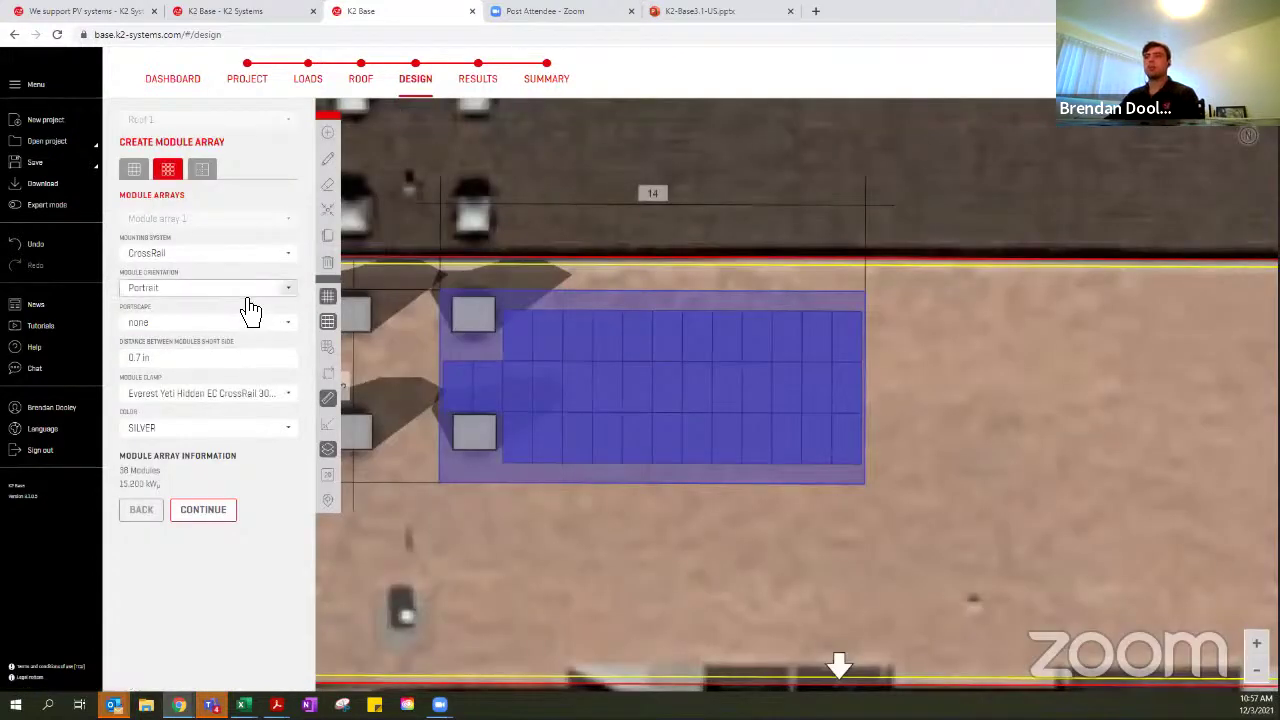
# Set module array 1 to Landscape module orientation with the SharedRail mounting system
pyautogui.click(247, 300)
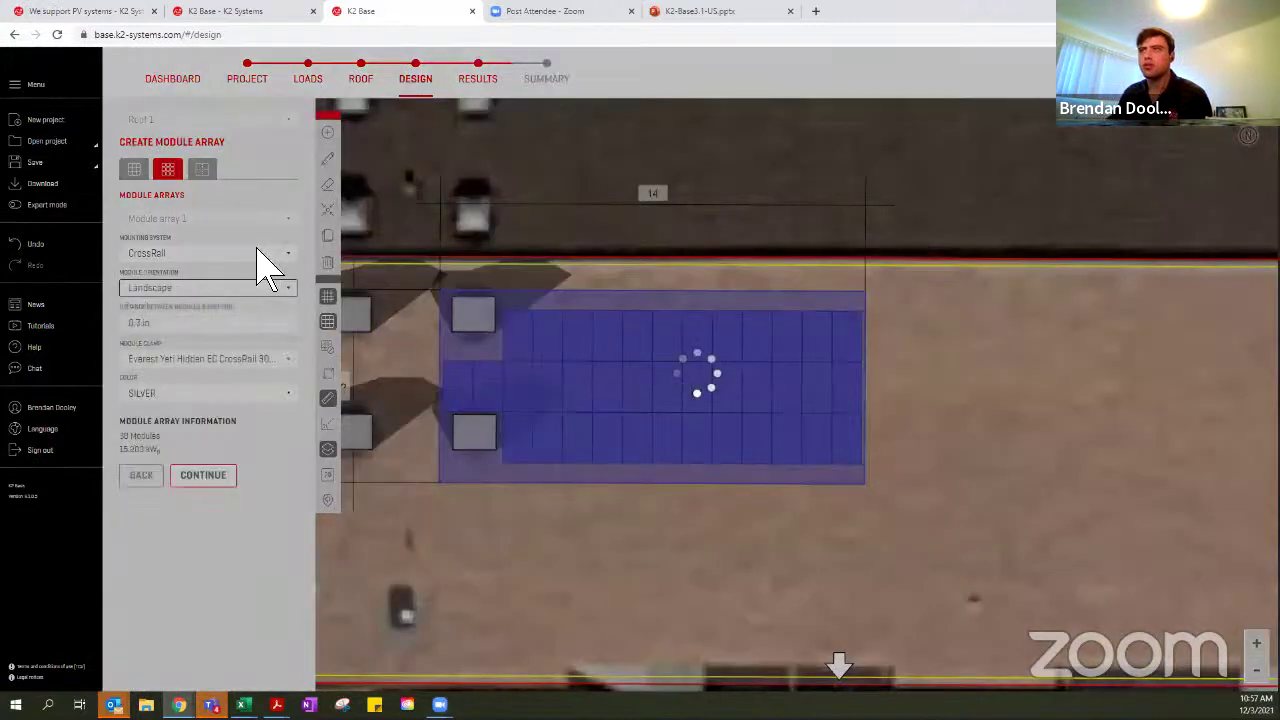
pyautogui.click(264, 259)
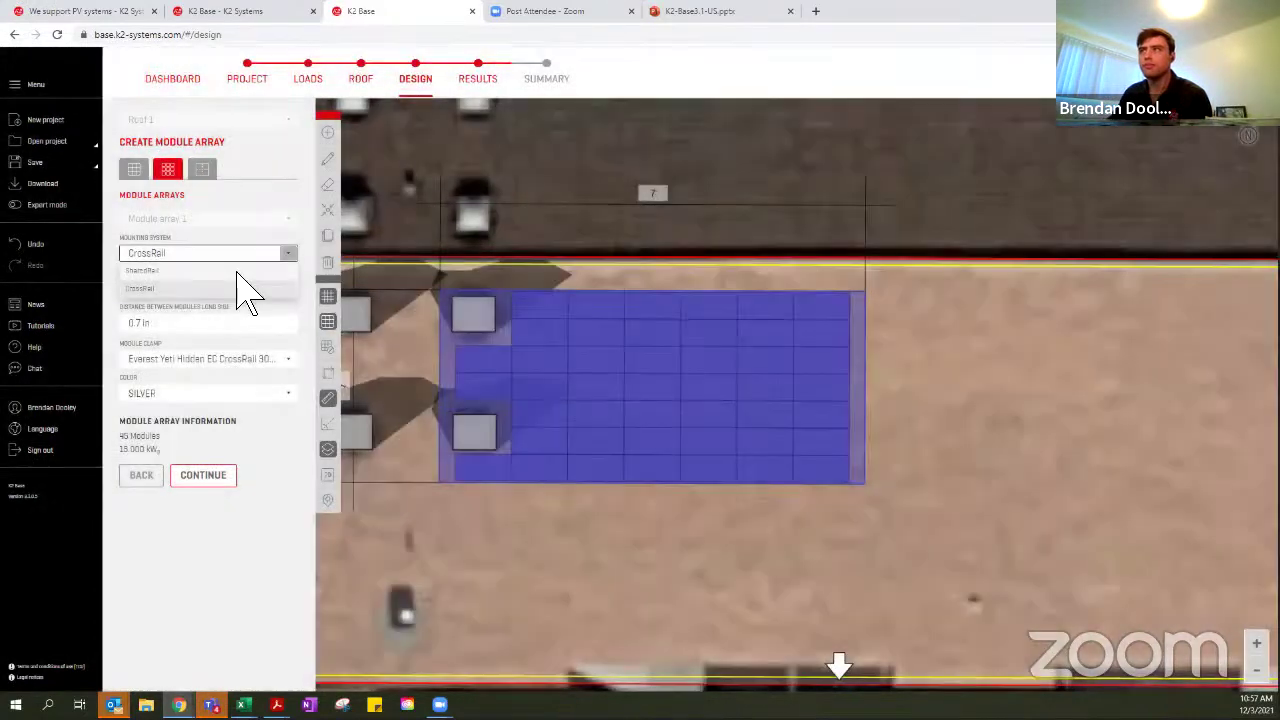
pyautogui.click(247, 287)
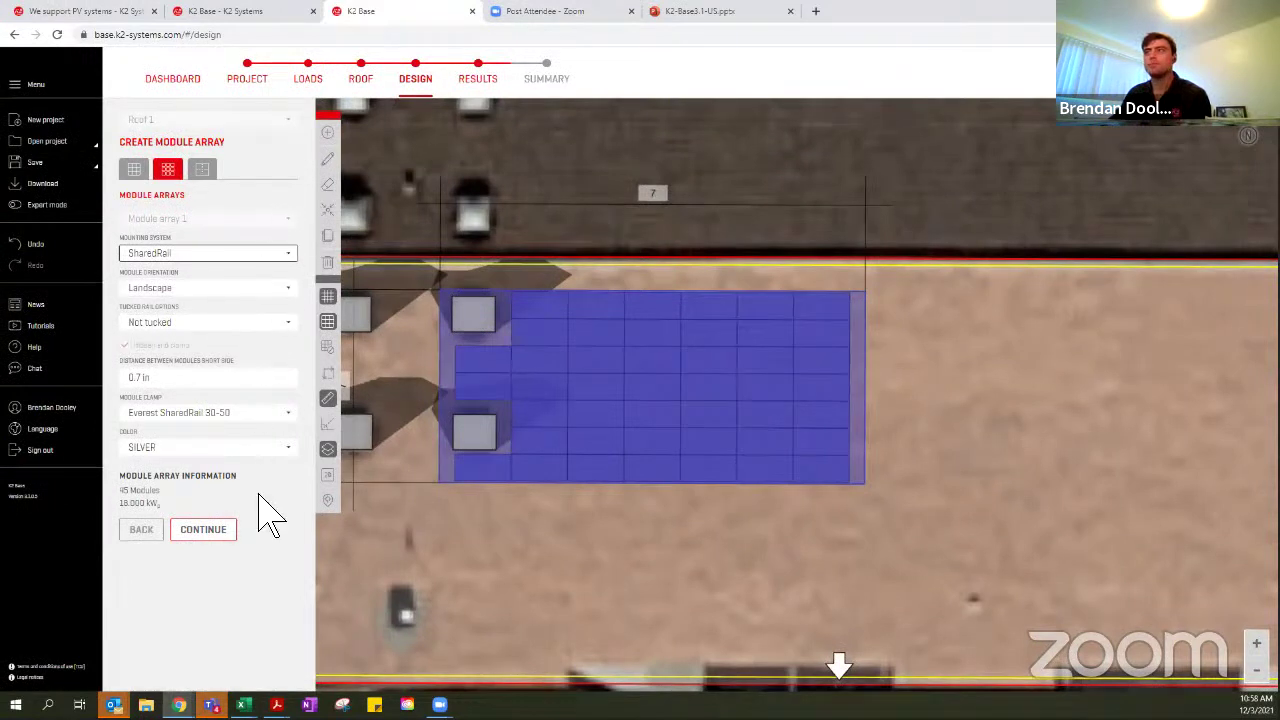
pyautogui.click(240, 268)
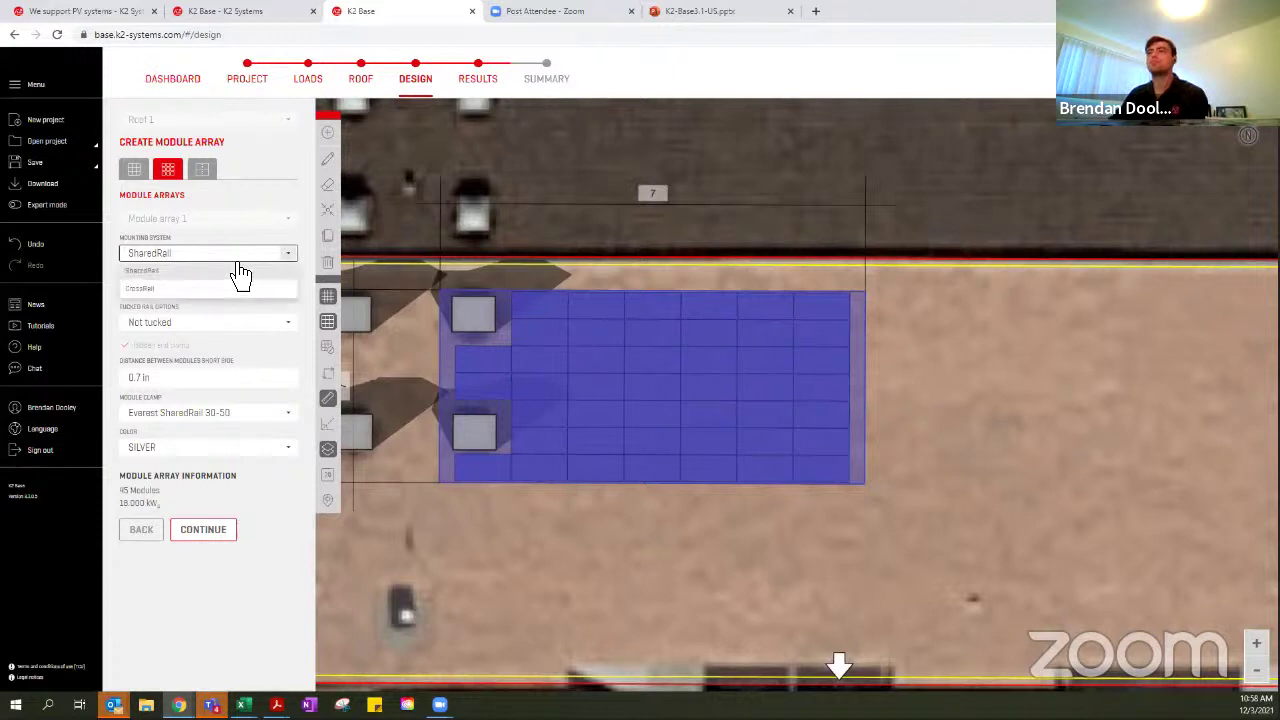
pyautogui.click(240, 271)
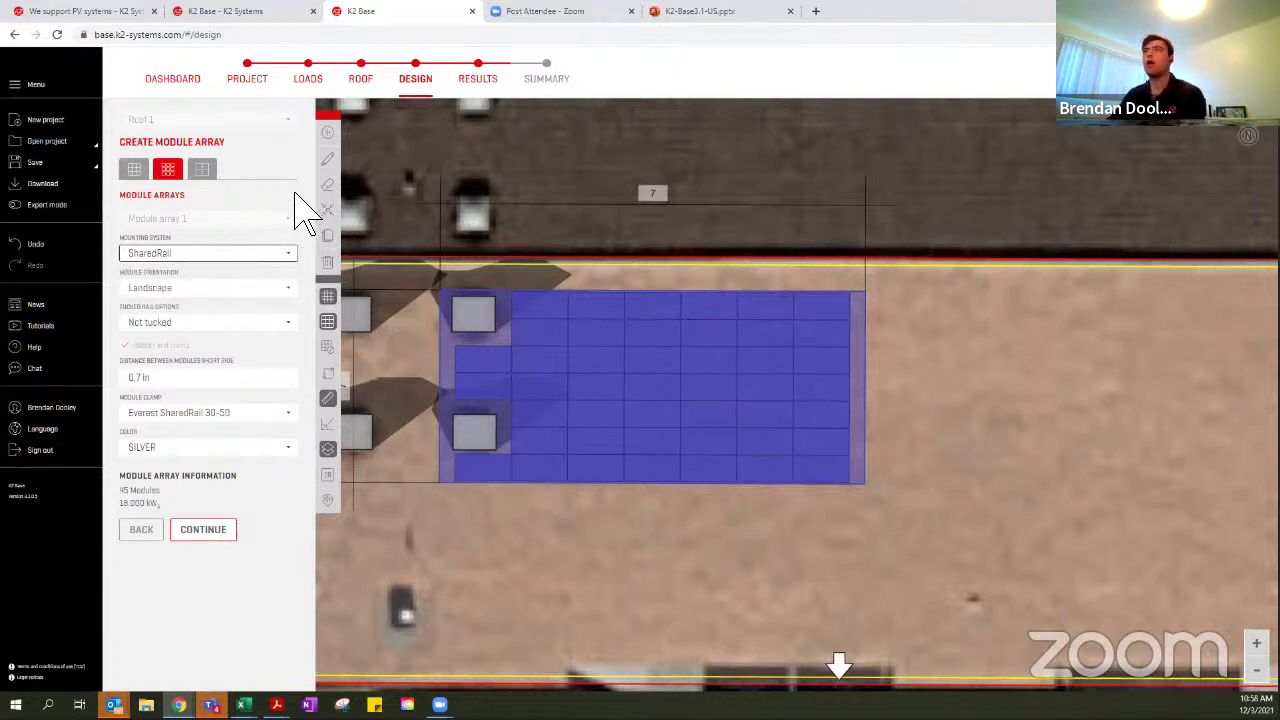
# Switch to the K2 Systems website's start page showing the Base Camp banner
pyautogui.click(85, 14)
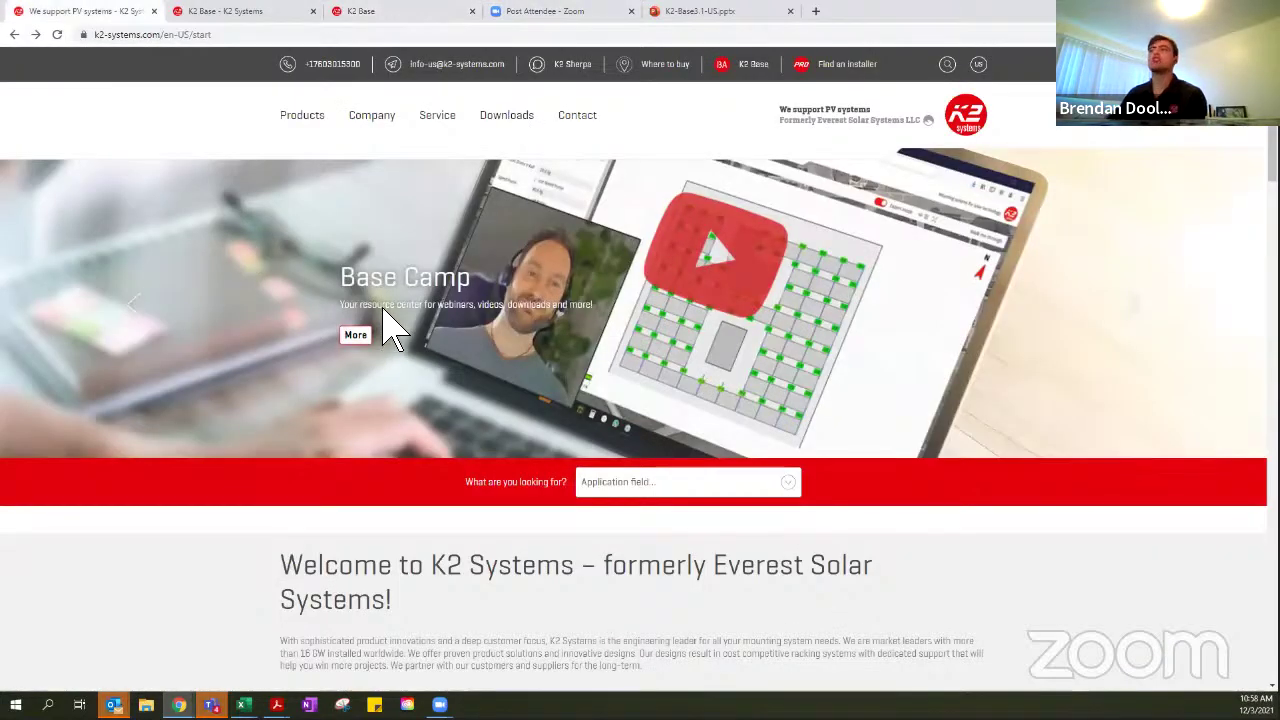